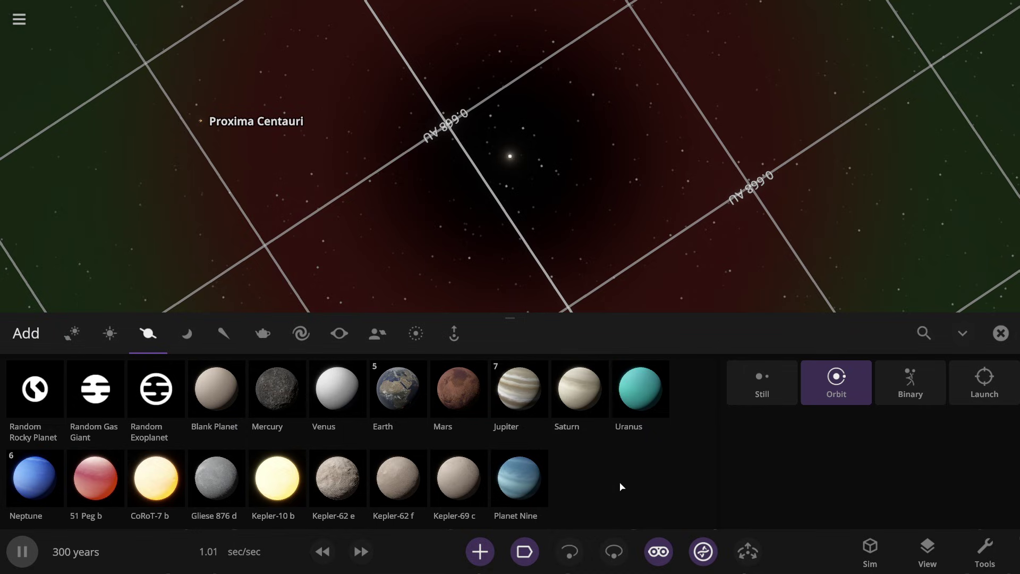
- Add a random gas giant in orbit around Alpha Centauri A, a little over 1 AU from the star
left_click(90, 395)
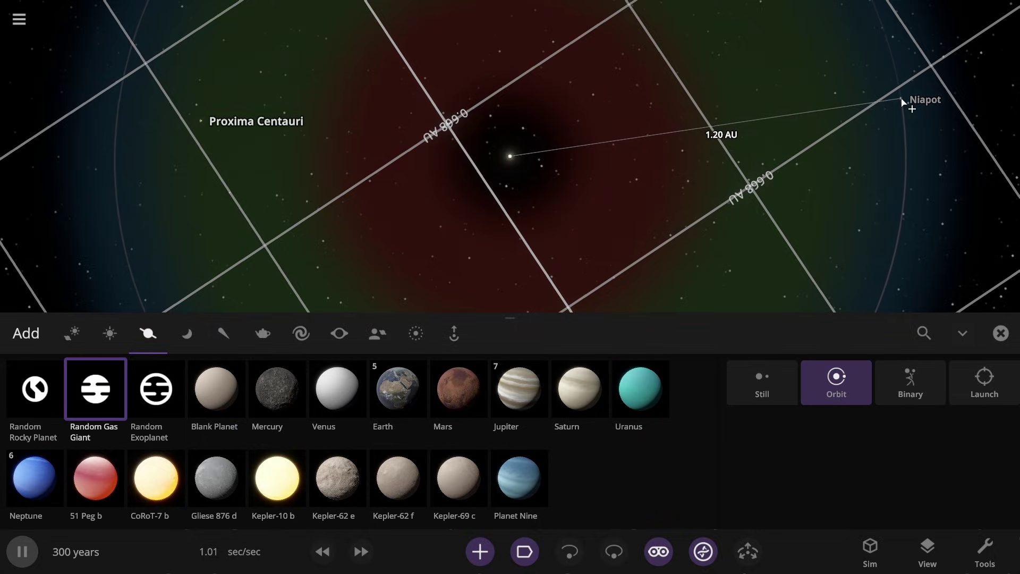
left_click(902, 99)
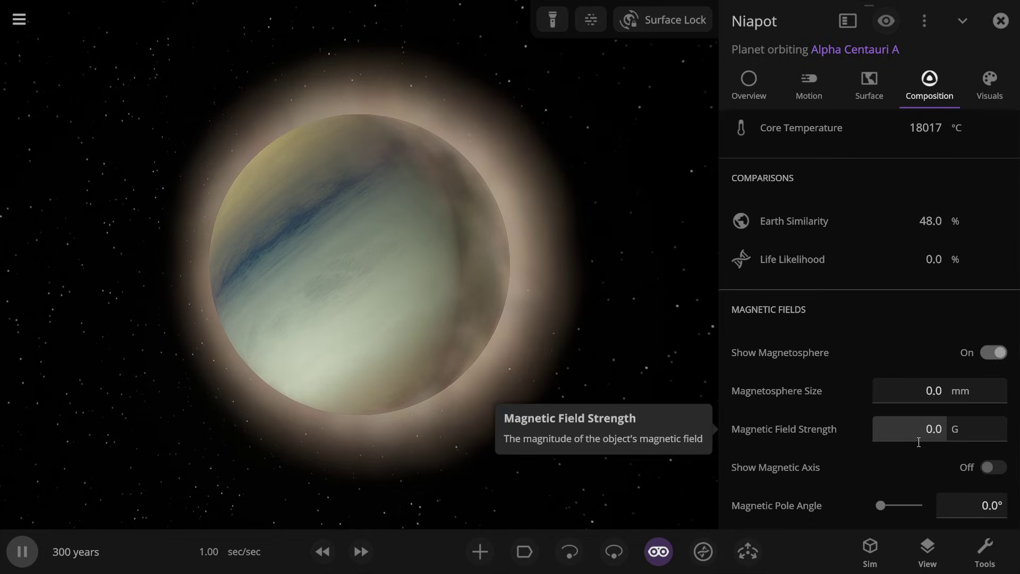
- Set the new gas giant's magnetic field strength to 100 G and inspect the magnetosphere around it
right_click_drag(394, 282, 483, 282)
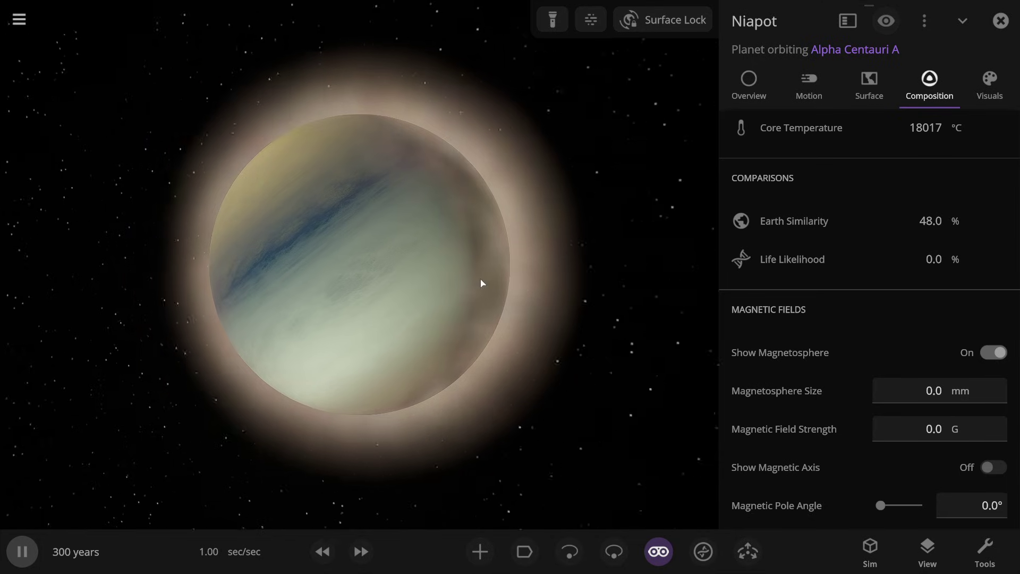
mouse_move(434, 281)
left_mouse_down()
mouse_move(412, 282)
mouse_move(453, 284)
left_mouse_up()
left_click(912, 437)
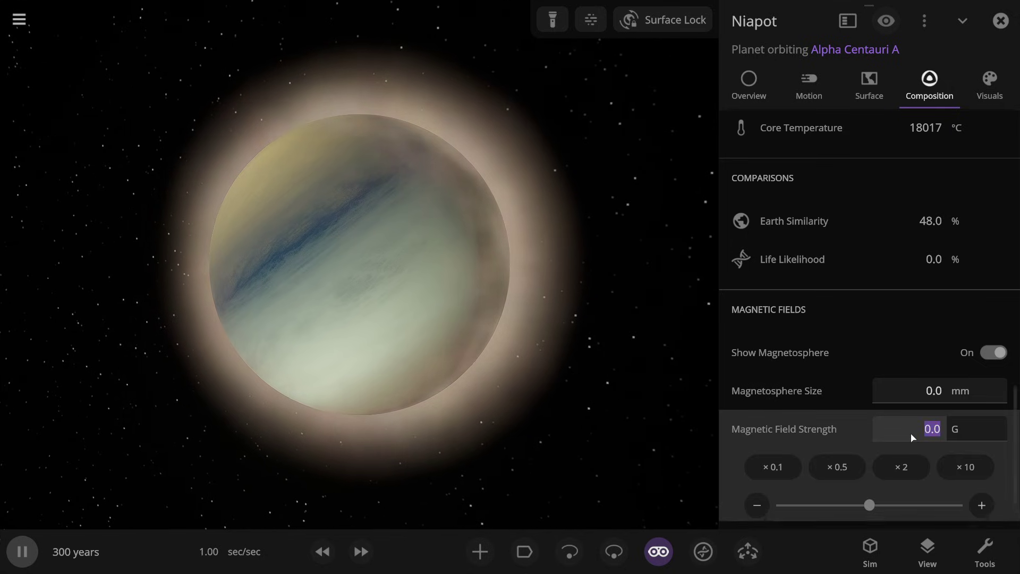
type("100")
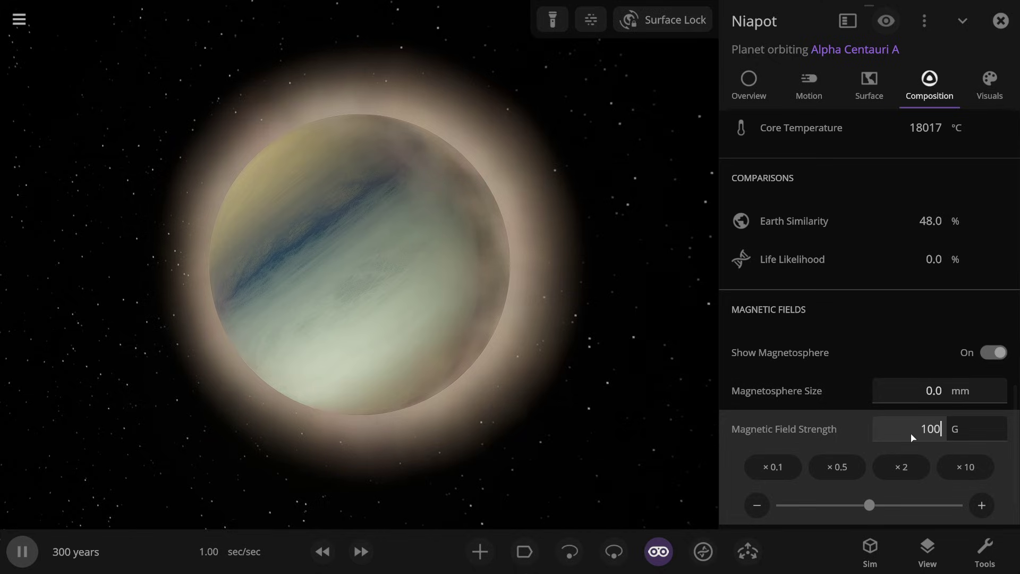
key("Return")
scroll(535, 416, "down", 5)
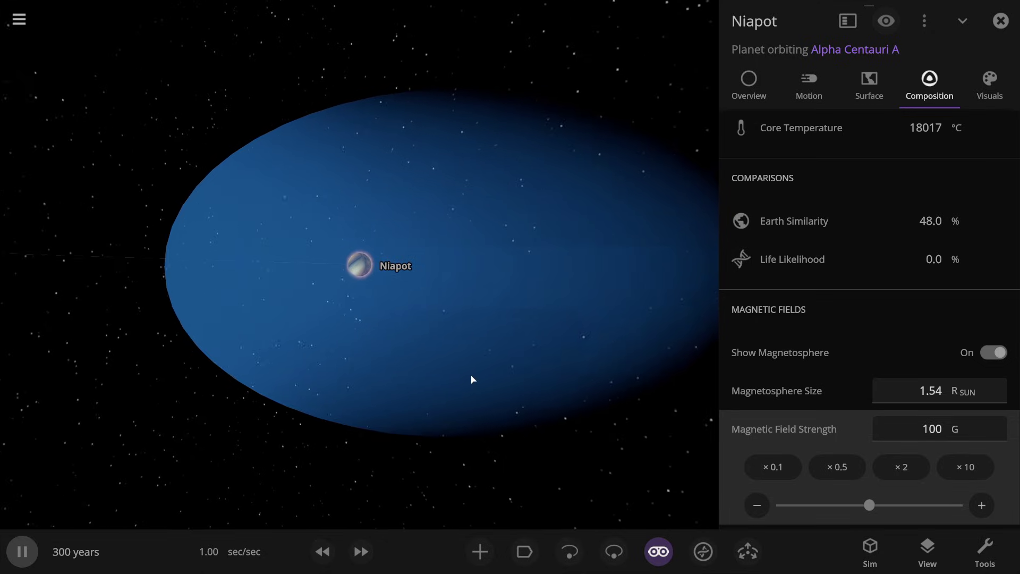
scroll(478, 379, "up", 5)
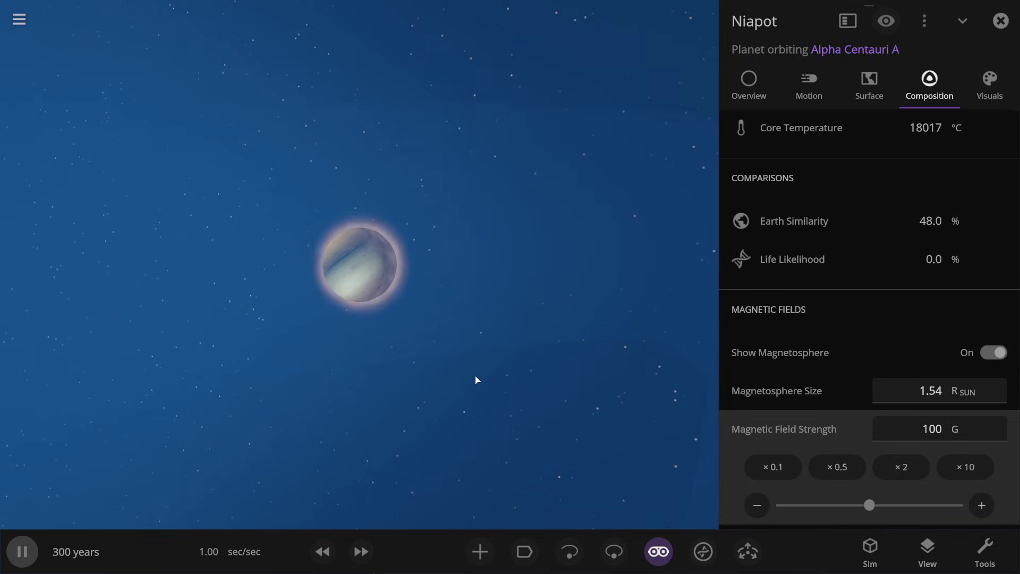
- Clear the fragments and speed up the simulation to about 10 min/sec
key("ctrl+g")
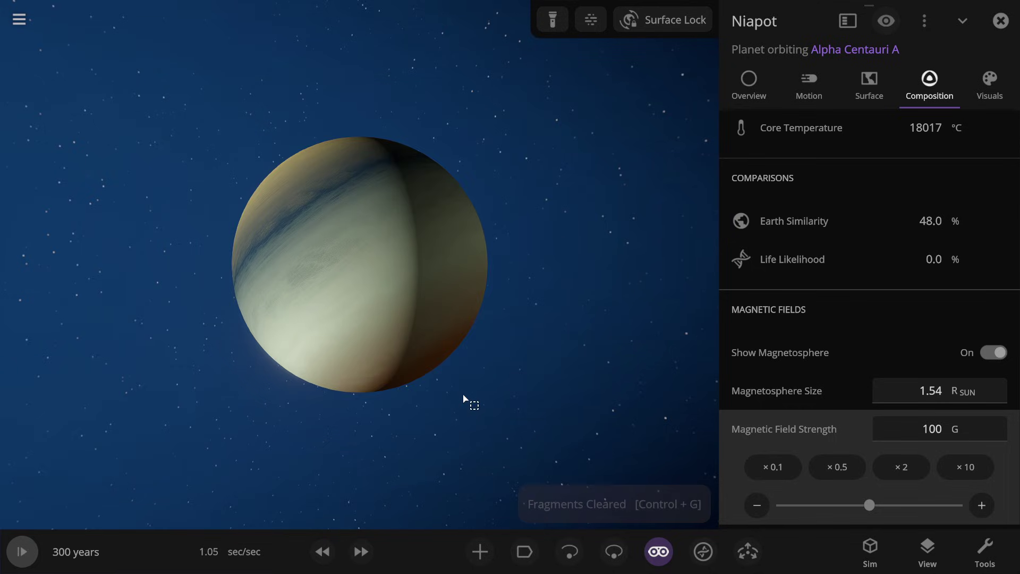
left_click(1001, 20)
left_click(374, 553)
left_click(377, 553)
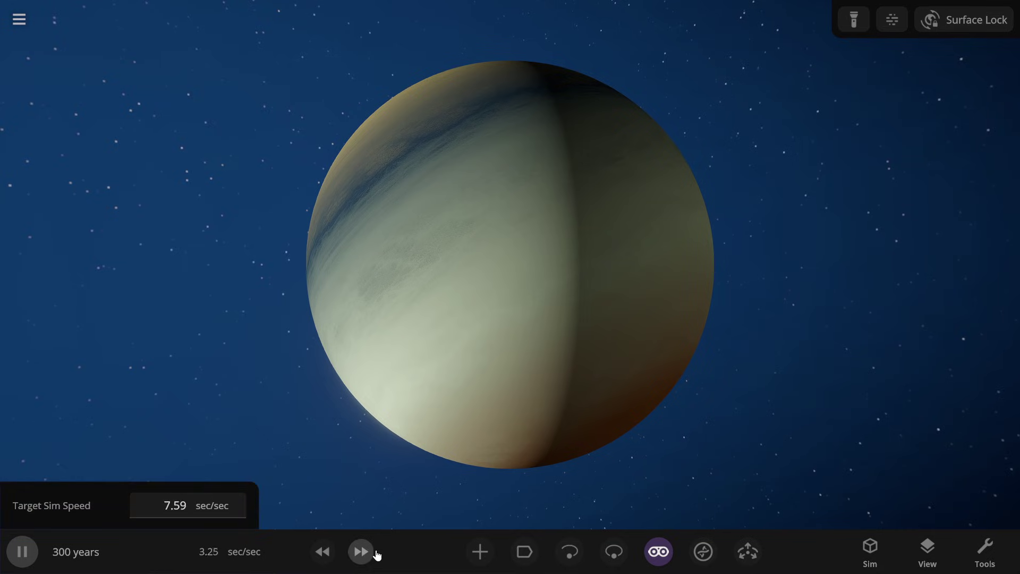
scroll(749, 296, "down", 3)
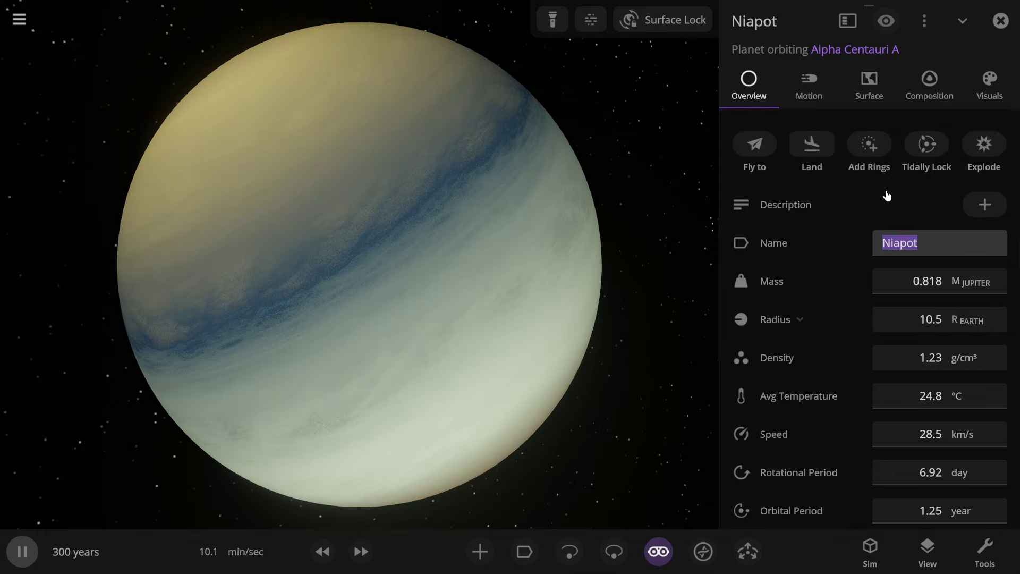
- Rename the gas giant Polyphemus and set its mass to 1.2 Jupiter masses
type("Polyphemus")
key("Return")
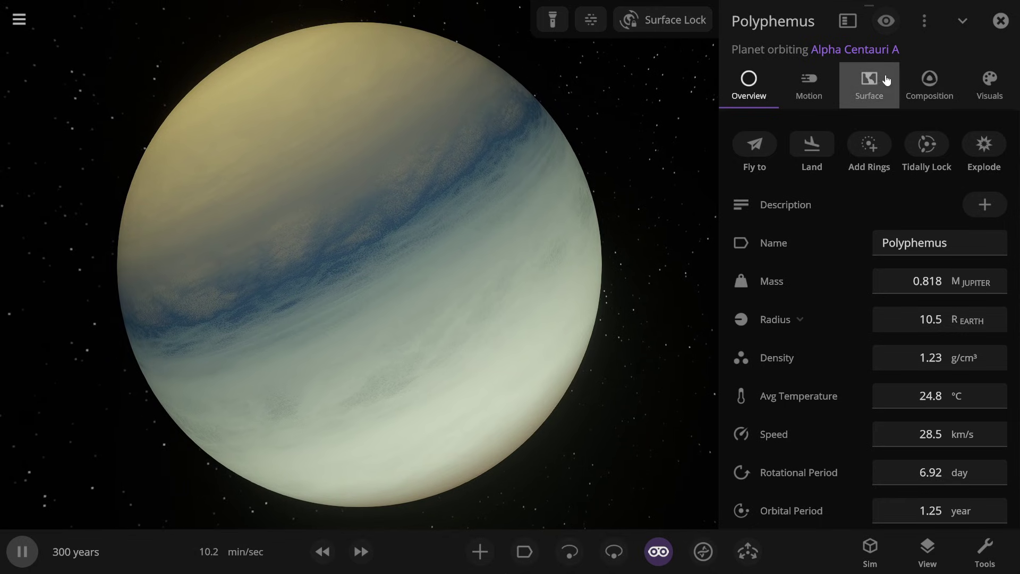
mouse_move(858, 296)
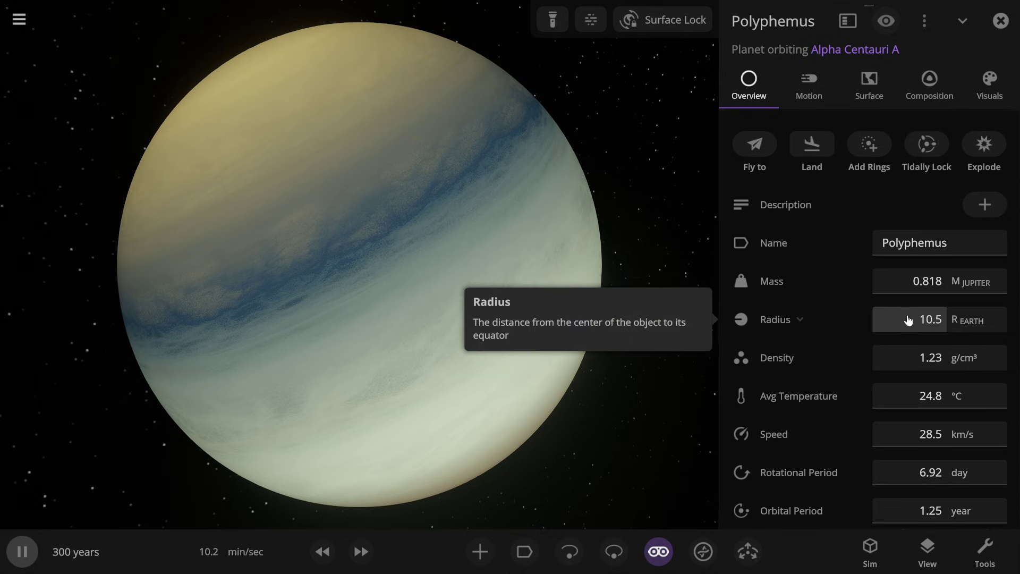
left_click(922, 282)
type("1.2")
key("Return")
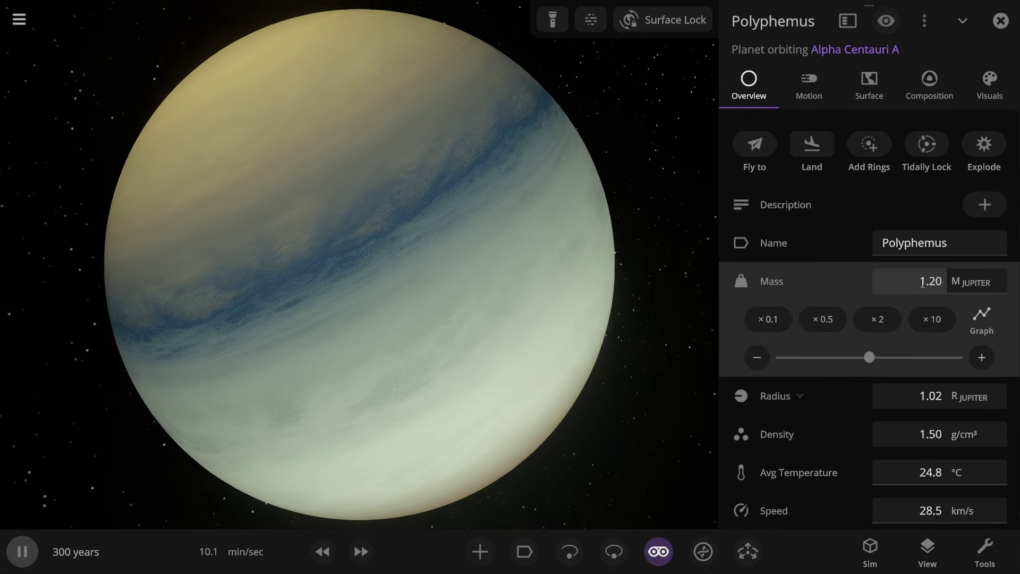
- Set Polyphemus's radius to 61950 km with its mass locked
left_click(913, 326)
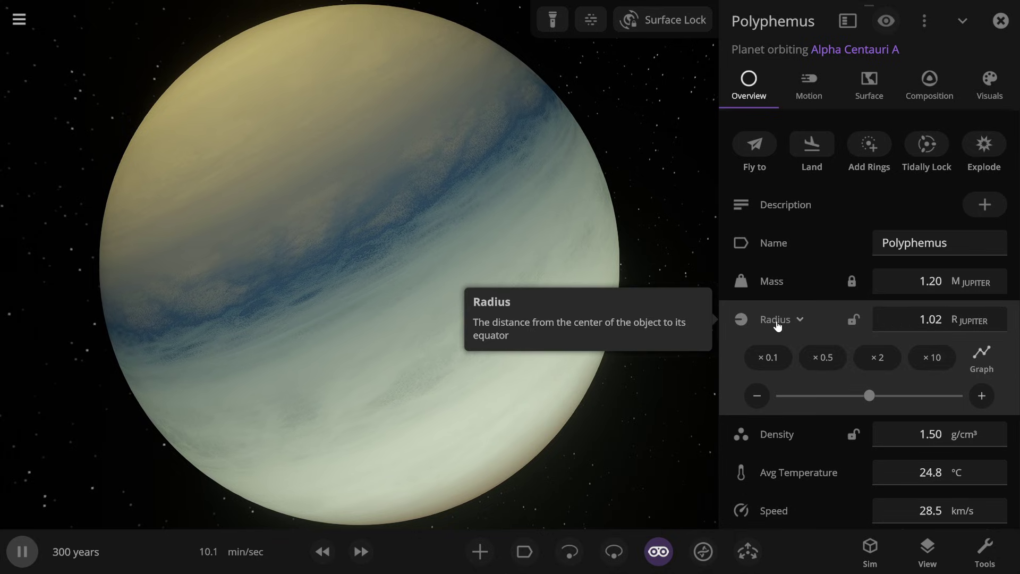
left_click(904, 327)
type("619")
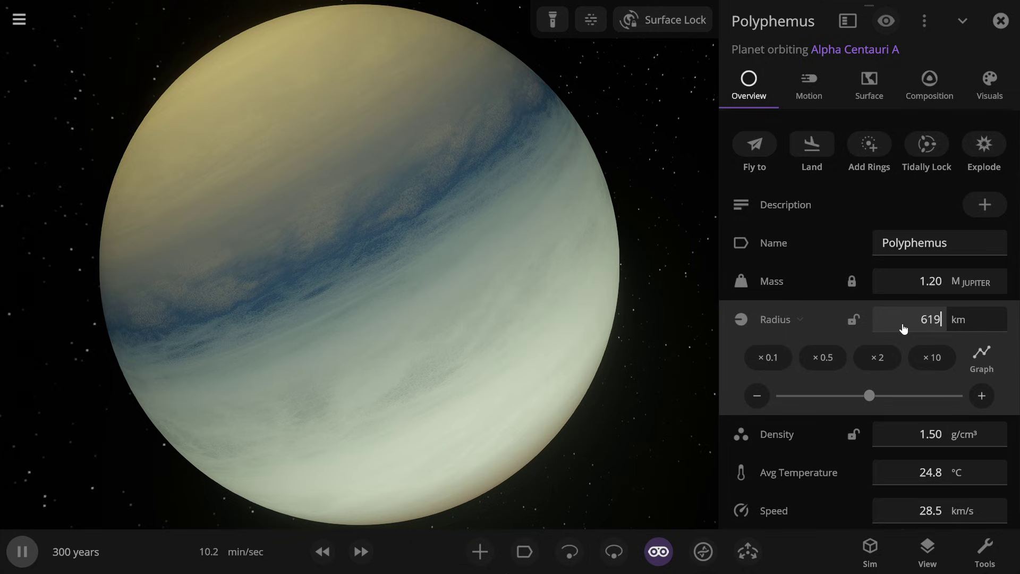
type("50")
key("Return")
- Set Polyphemus's obliquity to 29° and its rotational period to about 10.3 hours
left_click(808, 86)
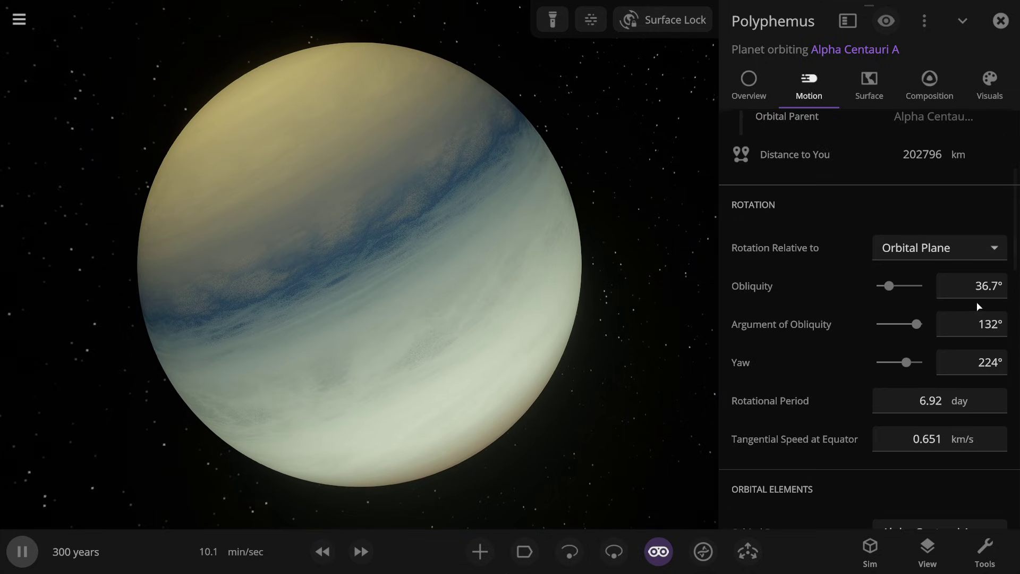
left_click(969, 293)
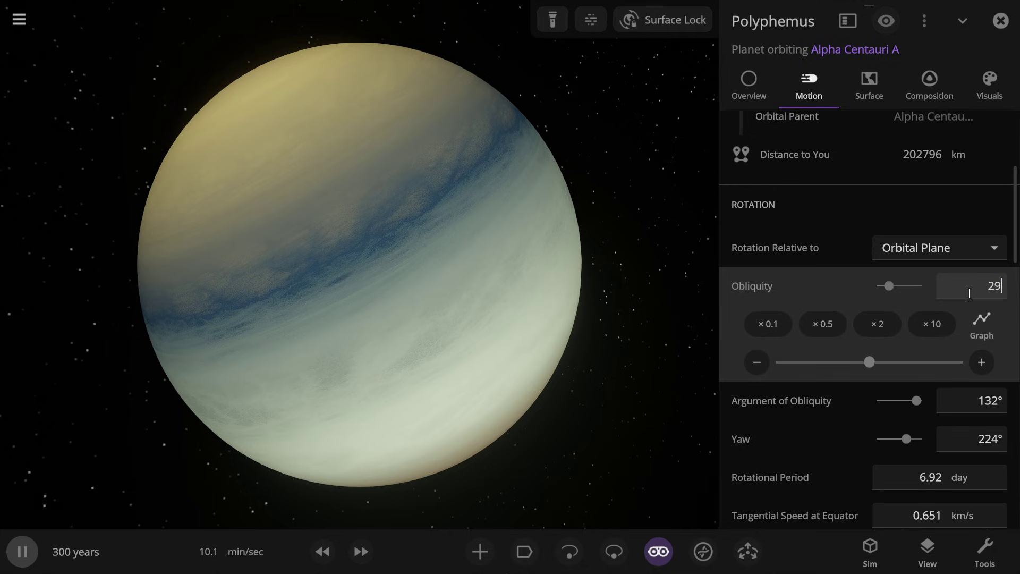
type("29")
key("Return")
scroll(935, 298, "down", 2)
left_click(913, 297)
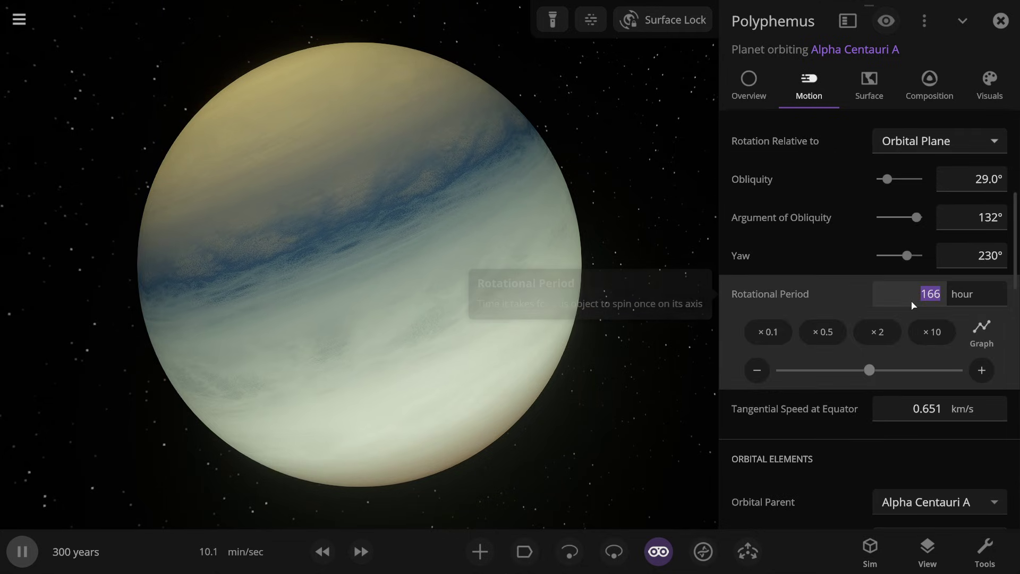
type("10.3")
key("Return")
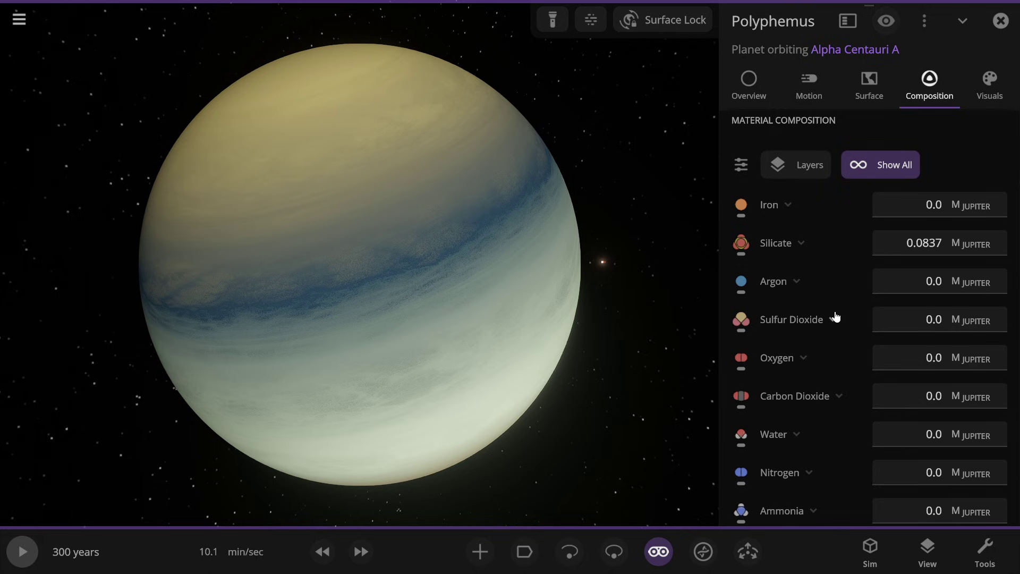
- Set the hydrogen content of Polyphemus to 0.864 Jupiter masses and its helium content to 0.288 Jupiter masses
scroll(835, 317, "down", 2)
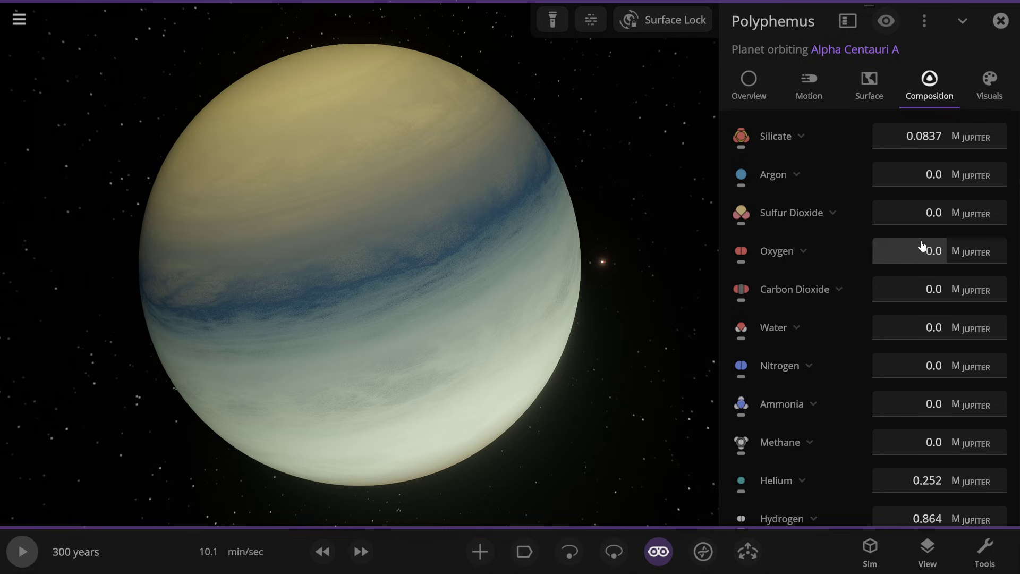
scroll(834, 316, "down", 2)
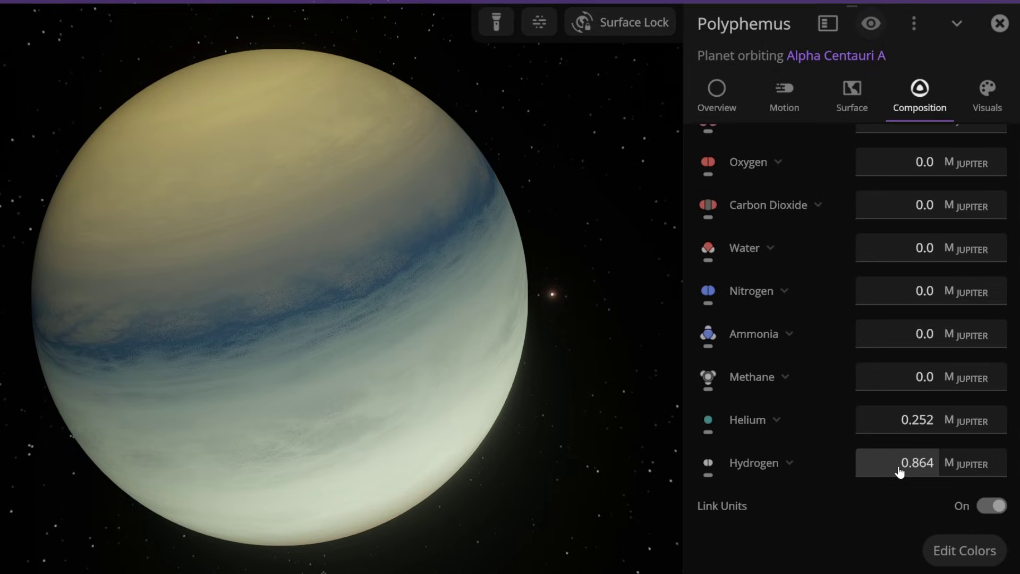
left_click(900, 470)
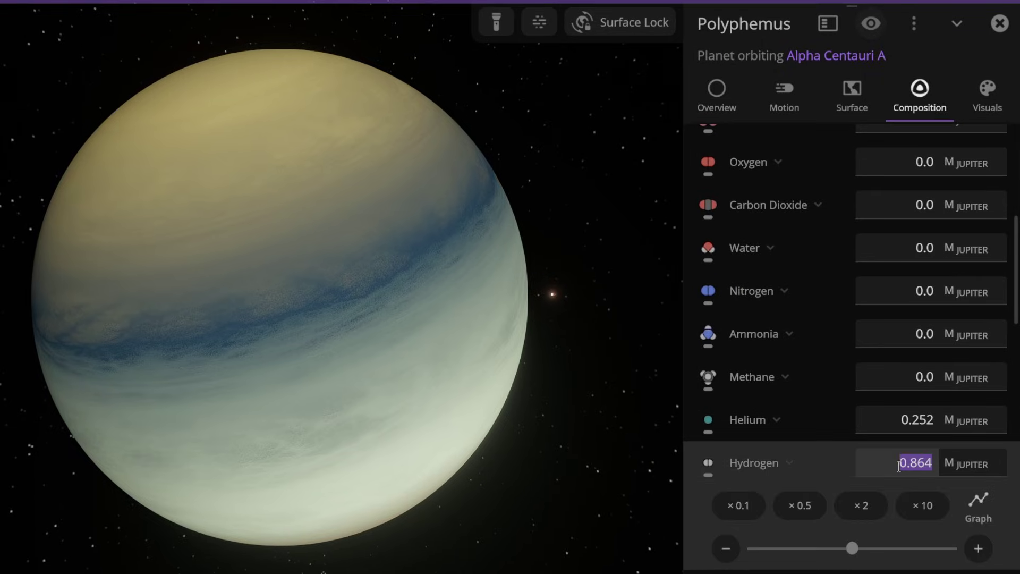
type("0.86")
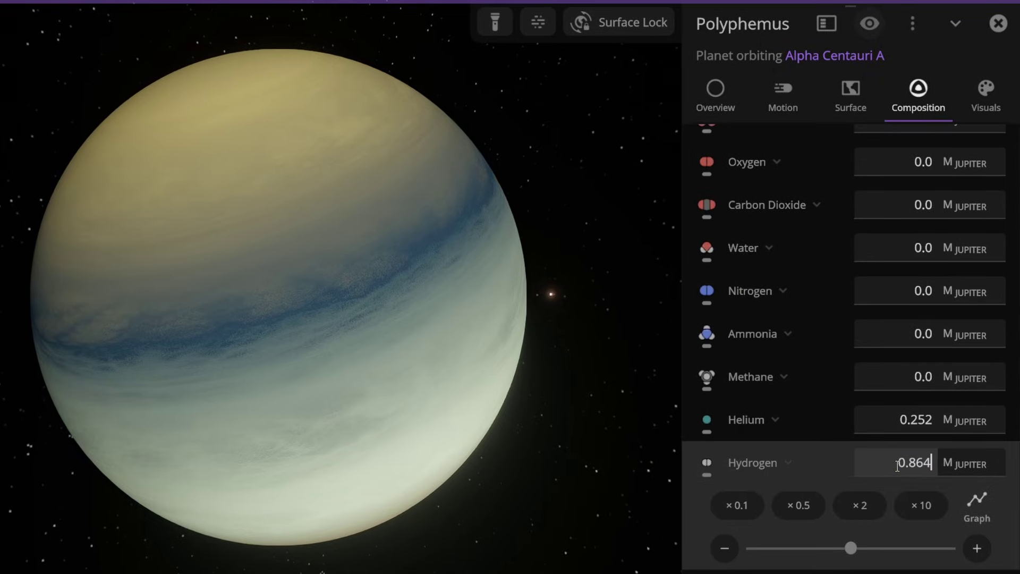
type("4")
key("Return")
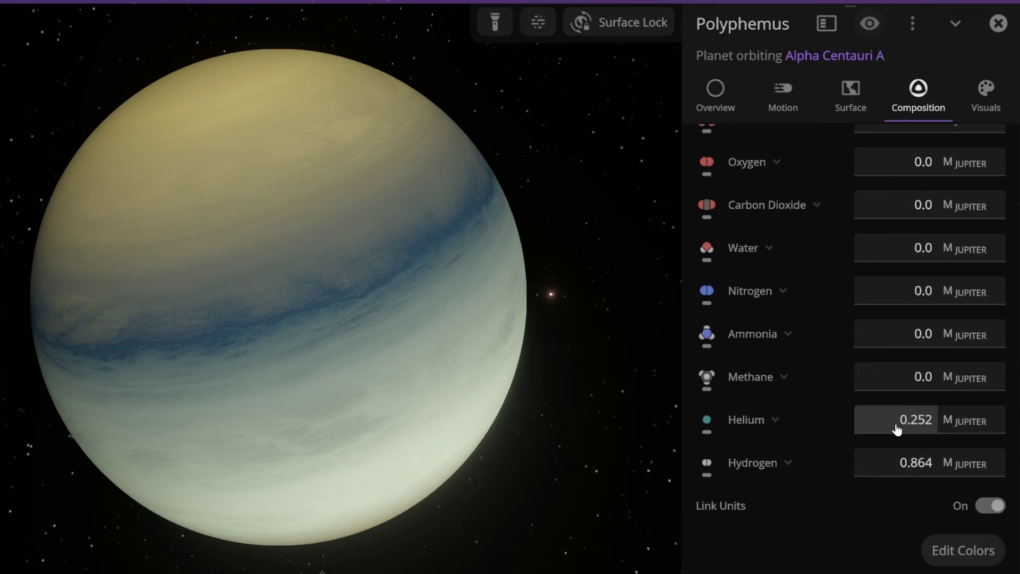
left_click(897, 427)
type("0.288")
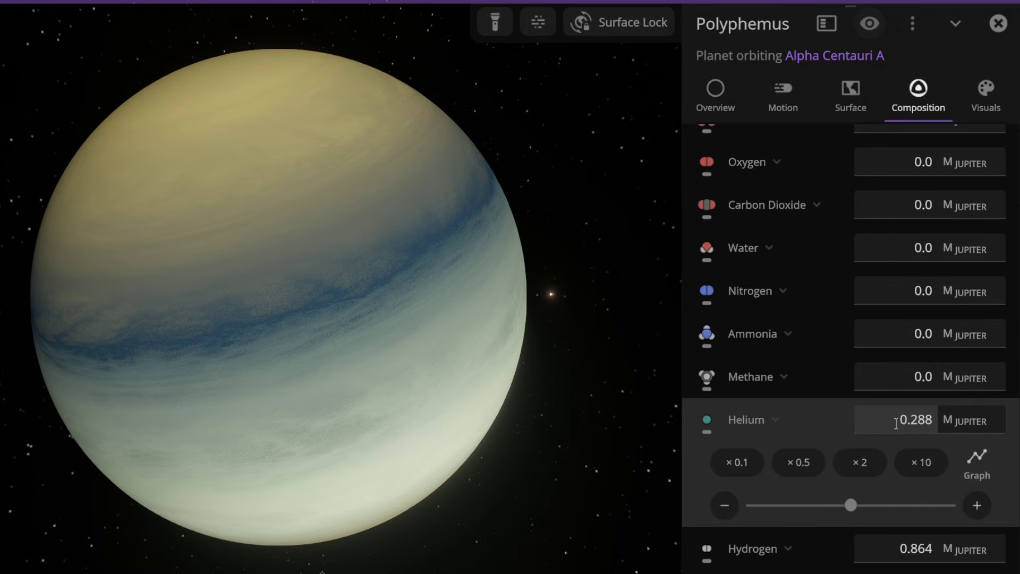
left_click(820, 428)
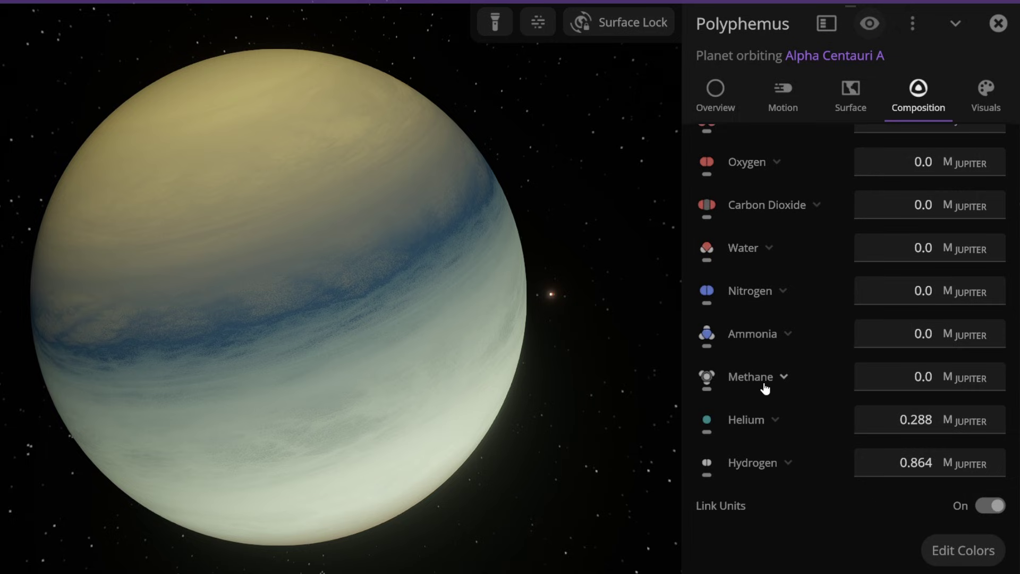
- Set the methane, ammonia and water contents of Polyphemus to 0.012 Jupiter masses each
left_click(896, 378)
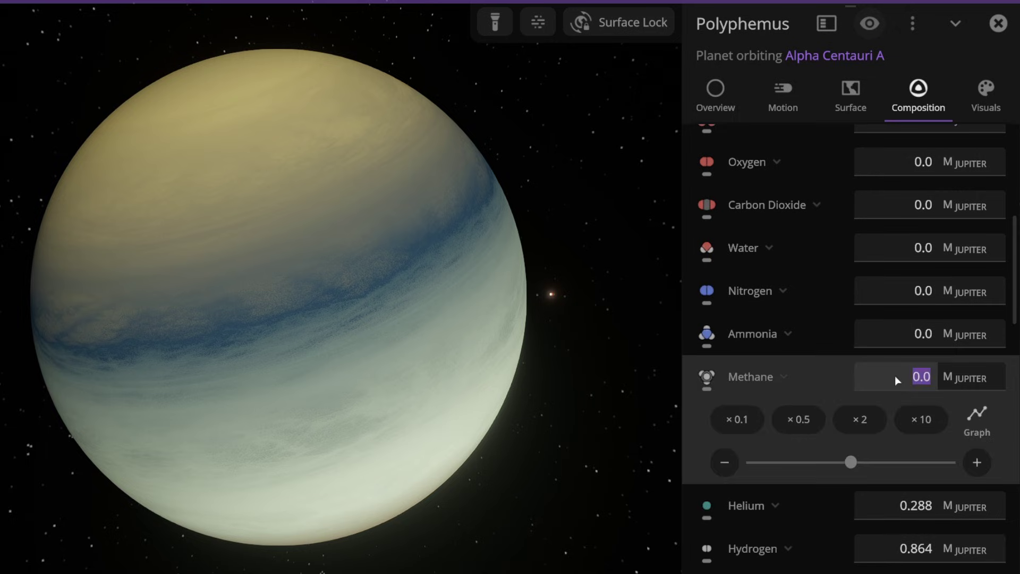
type("12")
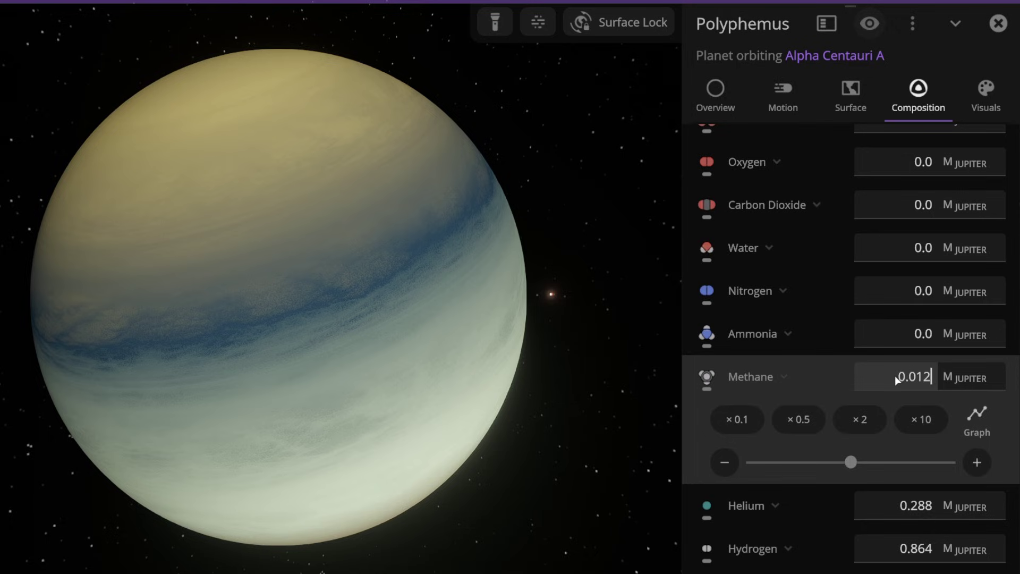
left_click(899, 344)
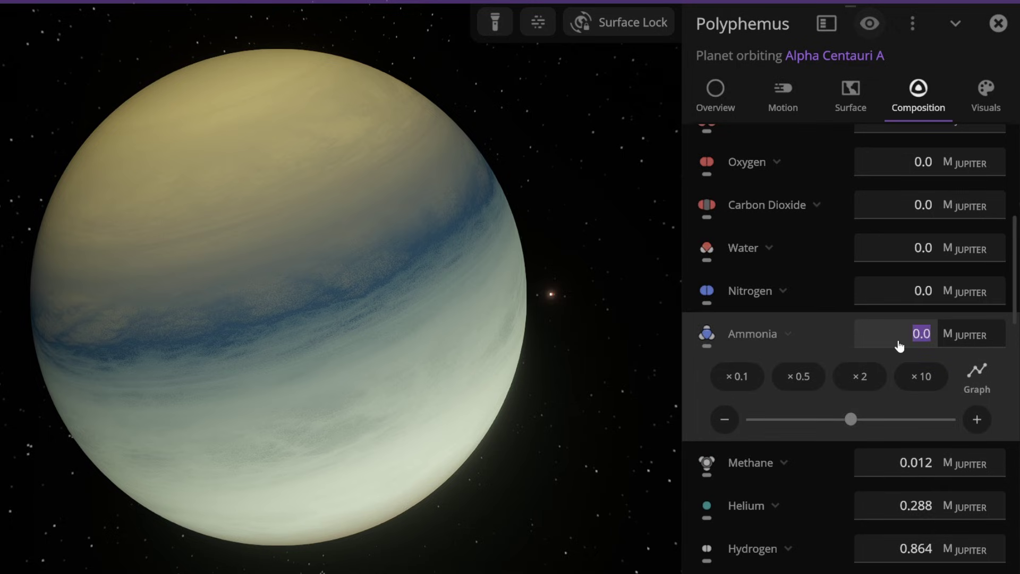
type("12")
left_click(895, 253)
type("0")
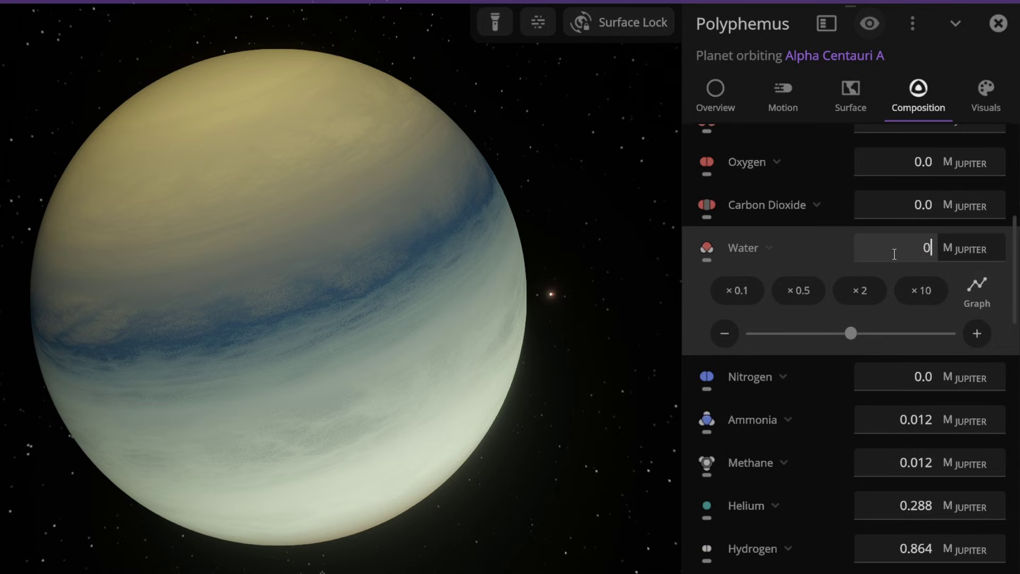
type(".012")
key("Return")
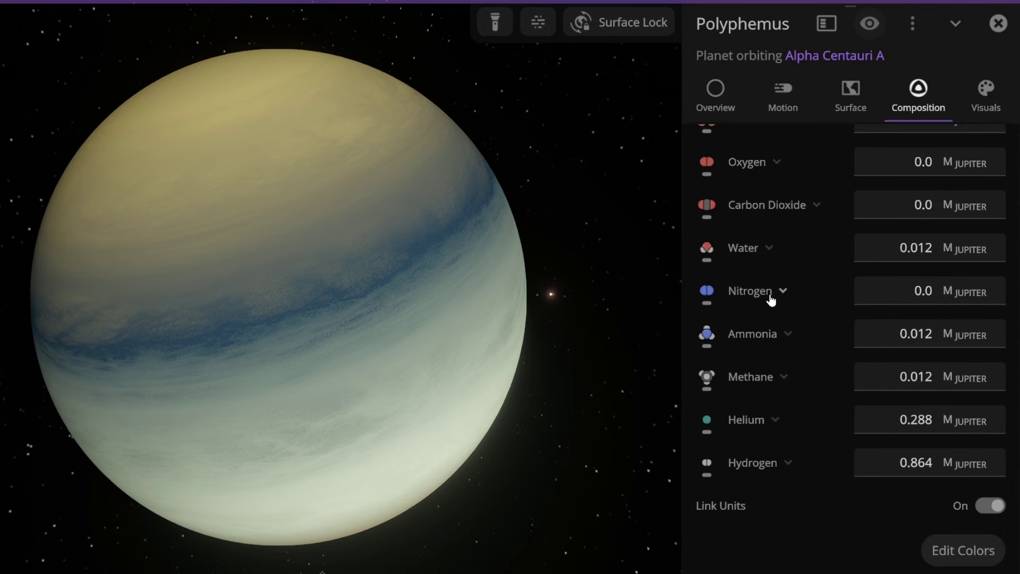
- Set the sulfur dioxide content of Polyphemus to 0.012 Jupiter masses
scroll(771, 308, "up", 3)
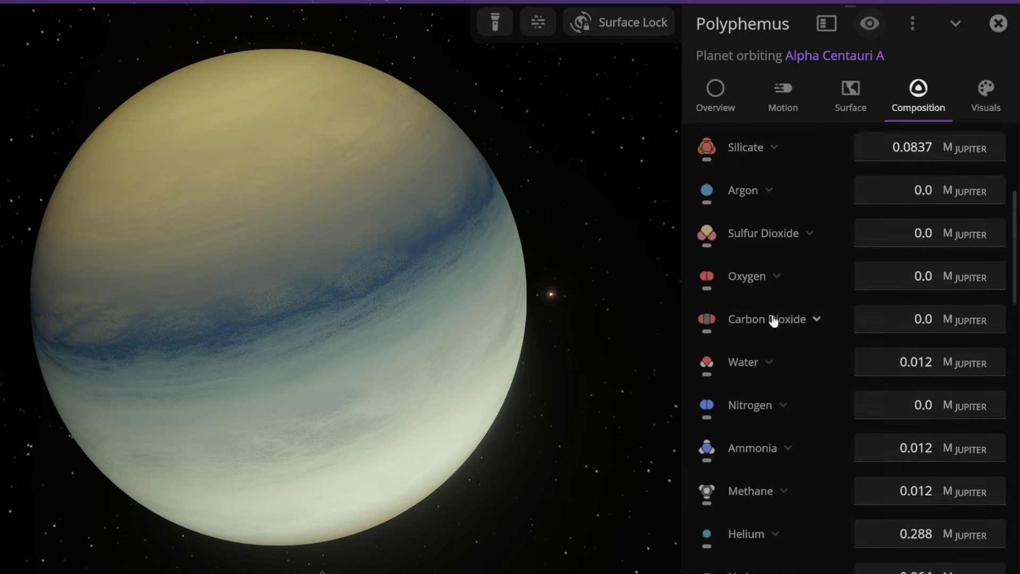
left_click(903, 240)
type("0.012")
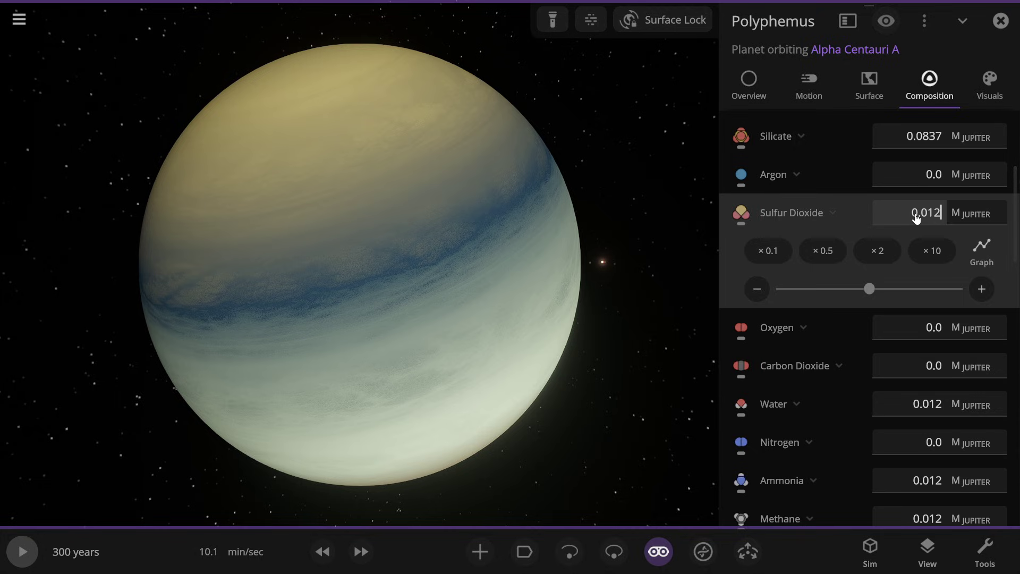
key("Return")
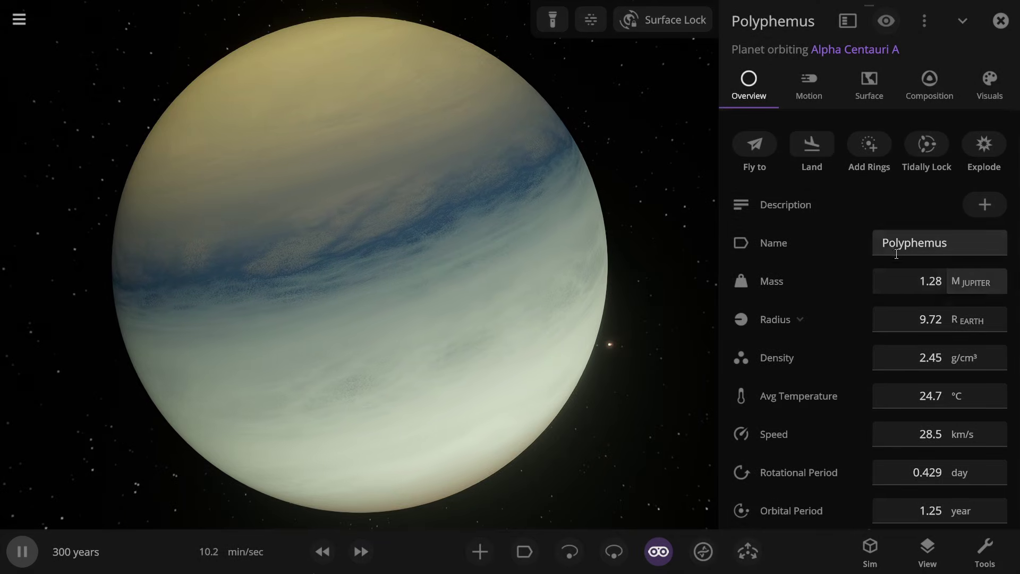
left_click(980, 333)
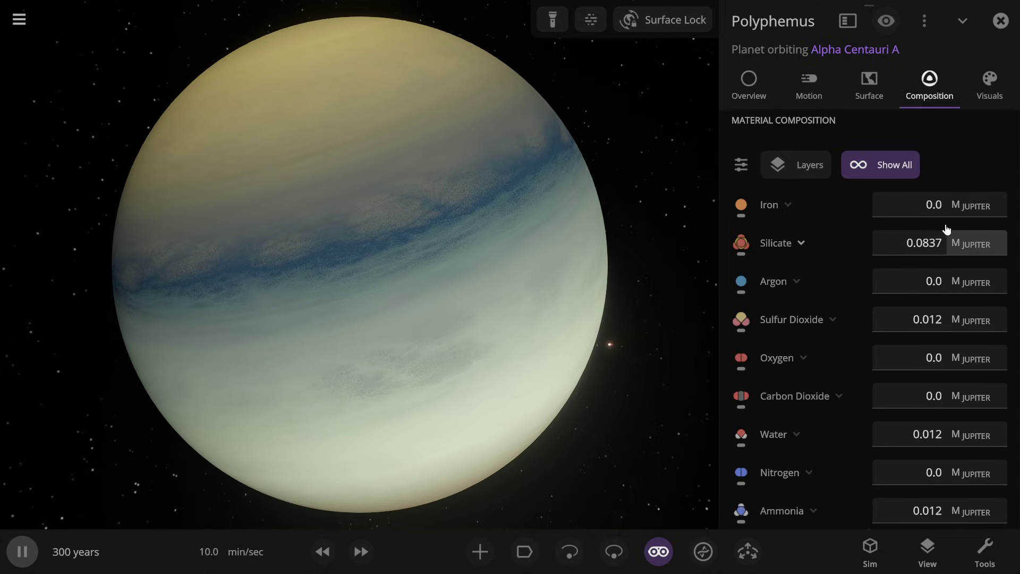
- Halve the silicate content of Polyphemus twice
left_click(925, 252)
left_click(825, 281)
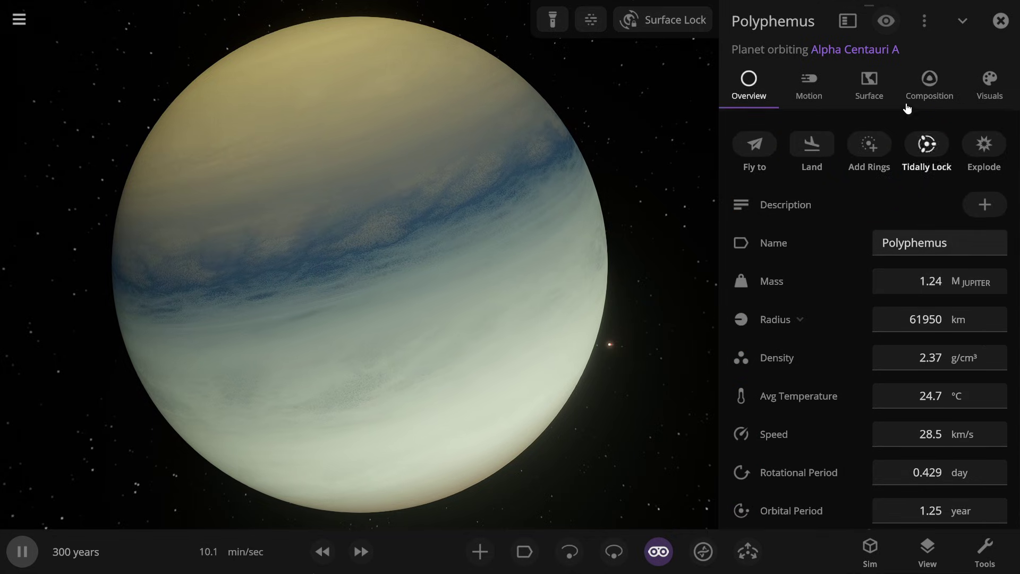
left_click(916, 96)
left_click(832, 287)
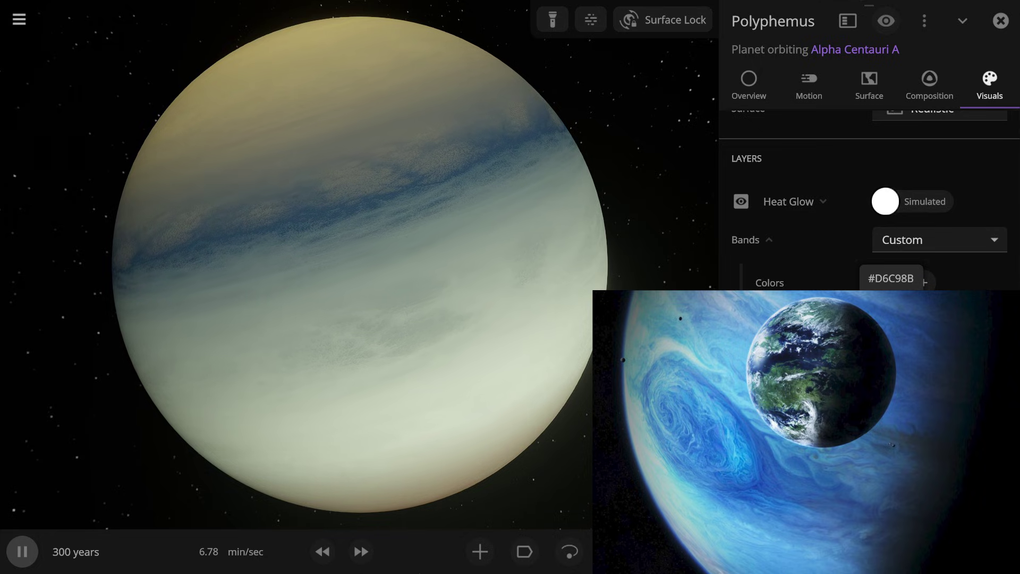
- Extend the custom band palette of Polyphemus to 15 colors
left_click(930, 289)
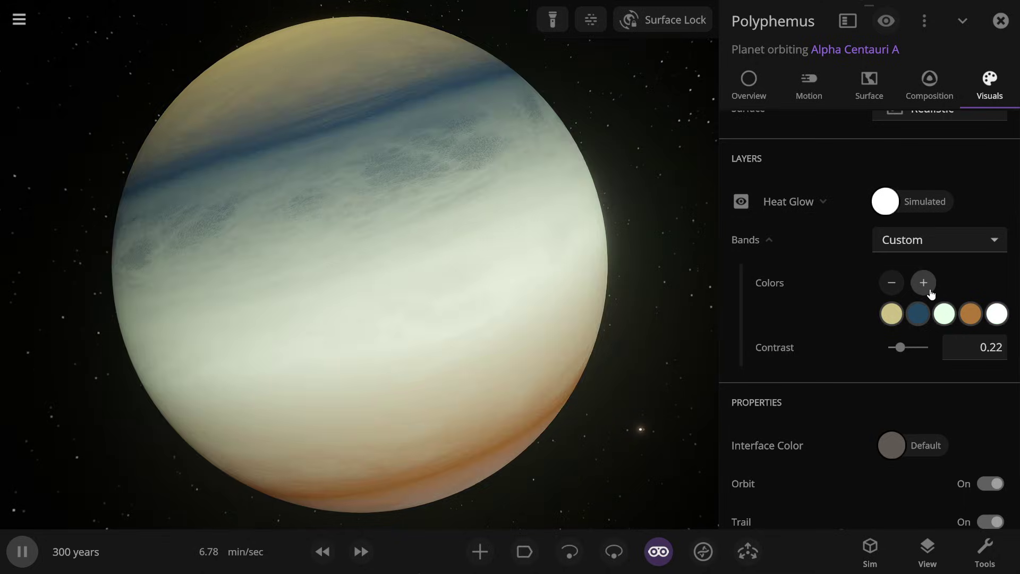
left_click(930, 291)
left_click(930, 292)
left_click(931, 294)
left_click(931, 294)
left_click(931, 294)
left_click(931, 294)
left_click(931, 294)
left_click(931, 294)
left_click(931, 294)
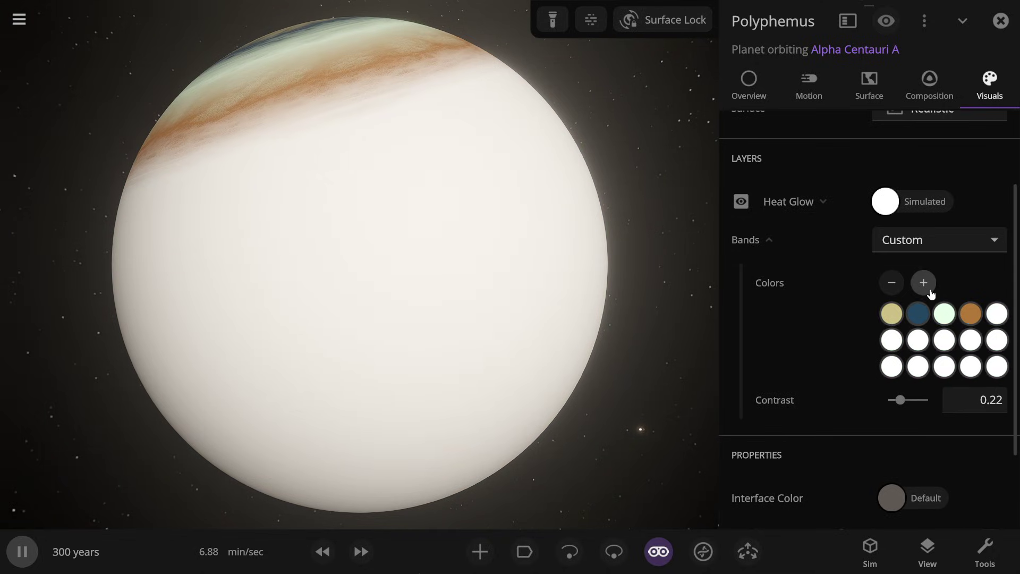
- Recolor the first band of Polyphemus teal and the third band medium blue
left_click(892, 313)
left_click(833, 388)
left_click(775, 393)
left_click(944, 314)
left_click(762, 383)
- Recolor the eighth band light violet-blue, the thirteenth muted blue and the tenth bright blue
left_click(944, 341)
left_click(833, 433)
left_click(735, 361)
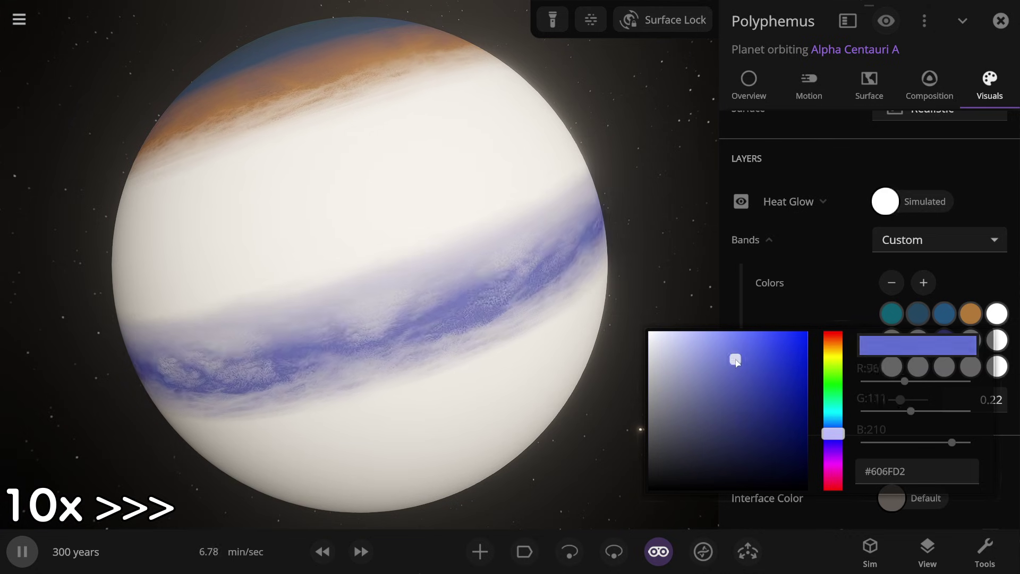
left_click(944, 367)
left_click(735, 393)
left_click(996, 340)
left_click(833, 421)
left_click(765, 362)
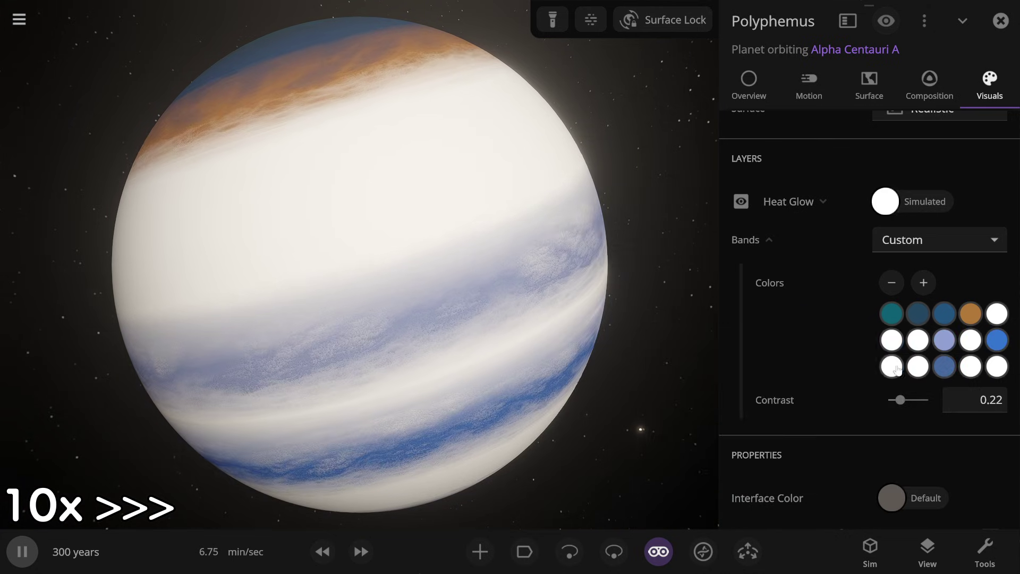
- Recolor the sixth band blue, the twelfth dark teal and the fourth light blue (#4F94D6)
left_click(891, 340)
left_click(833, 423)
left_click(773, 358)
left_click(917, 366)
left_click(833, 442)
left_click(762, 404)
left_click(971, 314)
left_click(833, 399)
left_click(749, 333)
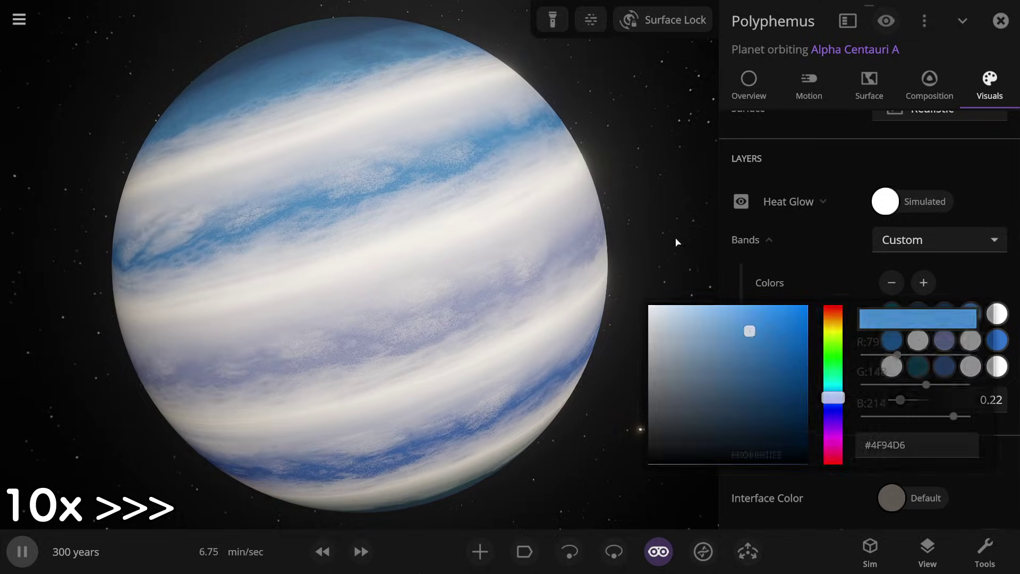
- Recolor the seventh band pale blue and the eleventh band bright blue
left_click(917, 340)
left_click(734, 366)
left_click(892, 367)
left_click(833, 448)
left_click(756, 407)
- Recolor the fifth band periwinkle and the fourteenth band medium blue
left_click(996, 318)
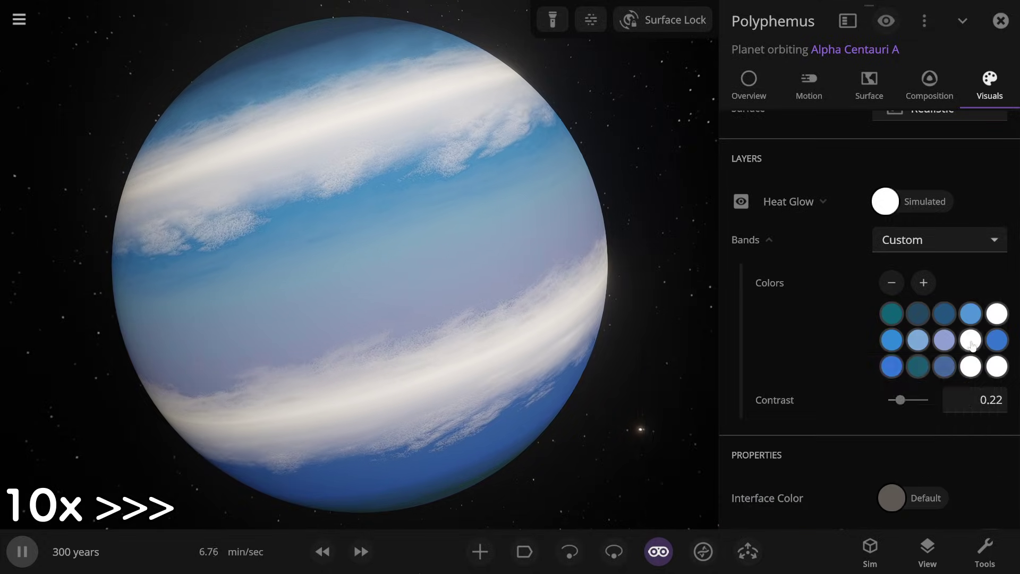
left_click(996, 315)
left_click(833, 402)
left_click(725, 321)
left_click(971, 367)
left_click(833, 449)
left_click(745, 382)
- Recolor the ninth band light blue (#89AEEC) and the eighth band a pale grayish blue
left_click(970, 340)
left_click(834, 413)
left_click(833, 428)
left_click(716, 343)
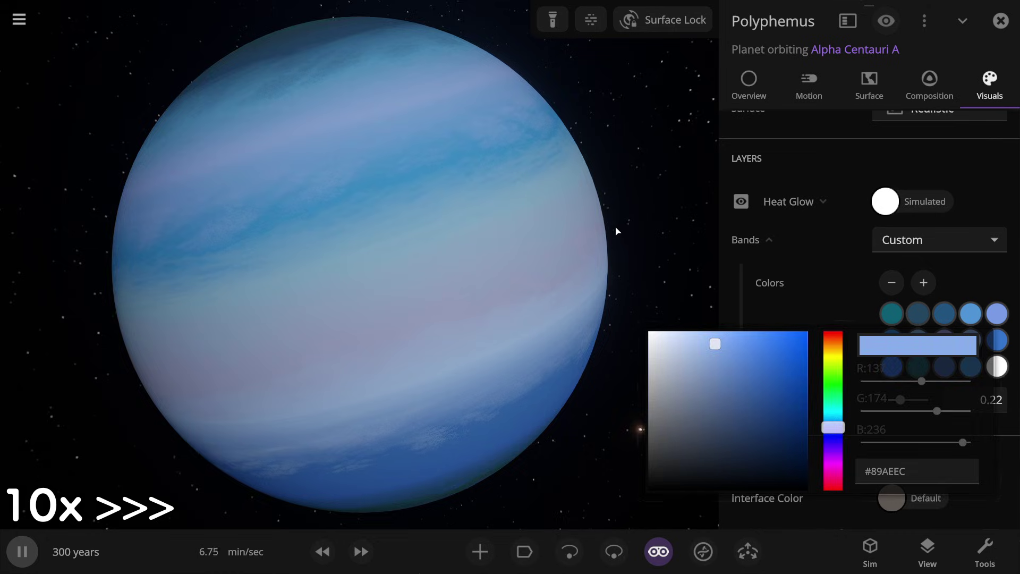
right_click_drag(615, 230, 615, 199)
left_click(945, 340)
left_click(833, 414)
left_click(699, 358)
left_click(833, 419)
left_click(833, 427)
- Extend the band palette to 22 colors and move new white bands in among the middle colors
left_click(923, 282)
left_click(923, 283)
left_click(923, 283)
left_click_drag(922, 397, 892, 367)
left_click_drag(945, 393, 971, 367)
- Recolor the ninth band vivid blue and the white fourteenth band a shade of blue
left_click(971, 340)
left_click(833, 421)
left_click(793, 357)
left_click(971, 367)
left_click(833, 449)
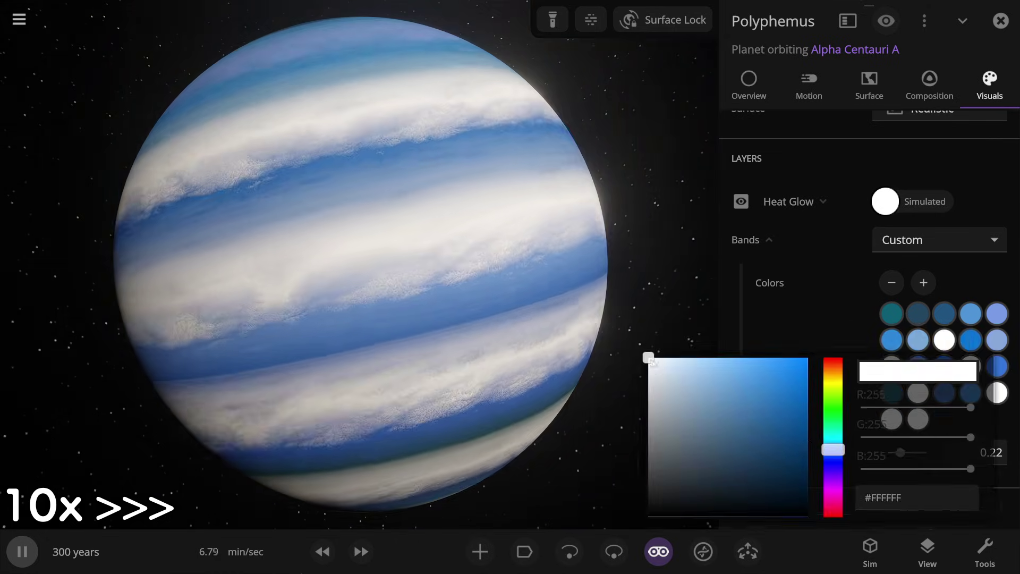
- Recolor the white eighth band periwinkle blue and the eleventh band pale blue (#9BC3E2)
left_click(945, 340)
left_click(833, 426)
left_click(724, 338)
left_click(892, 366)
left_click(834, 447)
left_click(699, 376)
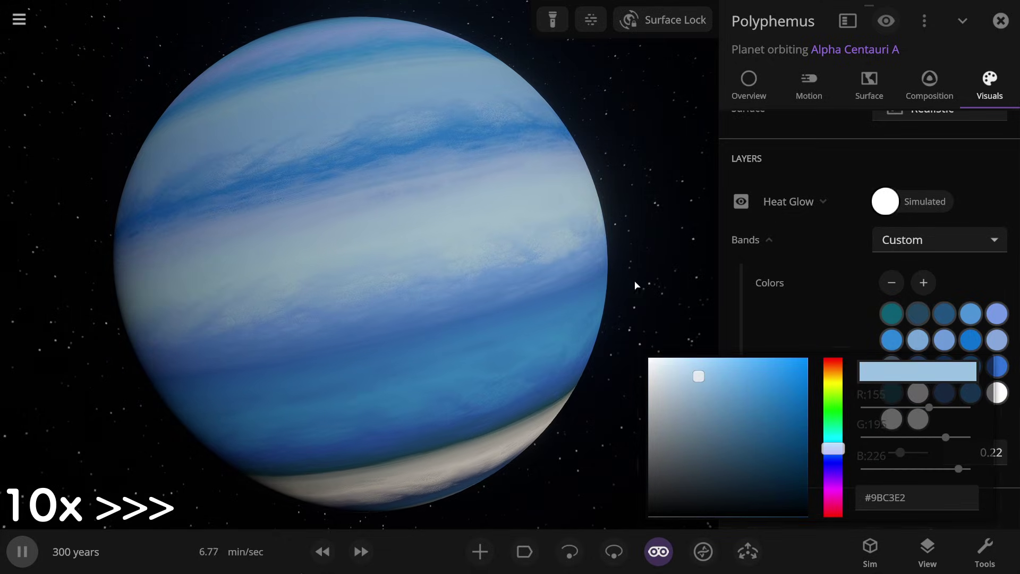
left_click(632, 278)
- Recolor the seventeenth band light blue, and move a white band to thirteenth place and color it light blue
left_click(918, 394)
left_click(837, 477)
left_click(712, 409)
left_click_drag(997, 393, 945, 367)
left_click(945, 367)
left_click(833, 451)
left_click(712, 377)
- Move a band from the last palette row to twelfth place and color it vivid indigo
mouse_move(501, 345)
left_mouse_down()
mouse_move(501, 218)
mouse_move(501, 340)
left_mouse_up()
left_click_drag(892, 419, 918, 366)
left_click(918, 366)
left_click(834, 458)
left_click(770, 365)
- Recolor the white eighth band a darker medium blue
left_click(944, 340)
left_click(833, 427)
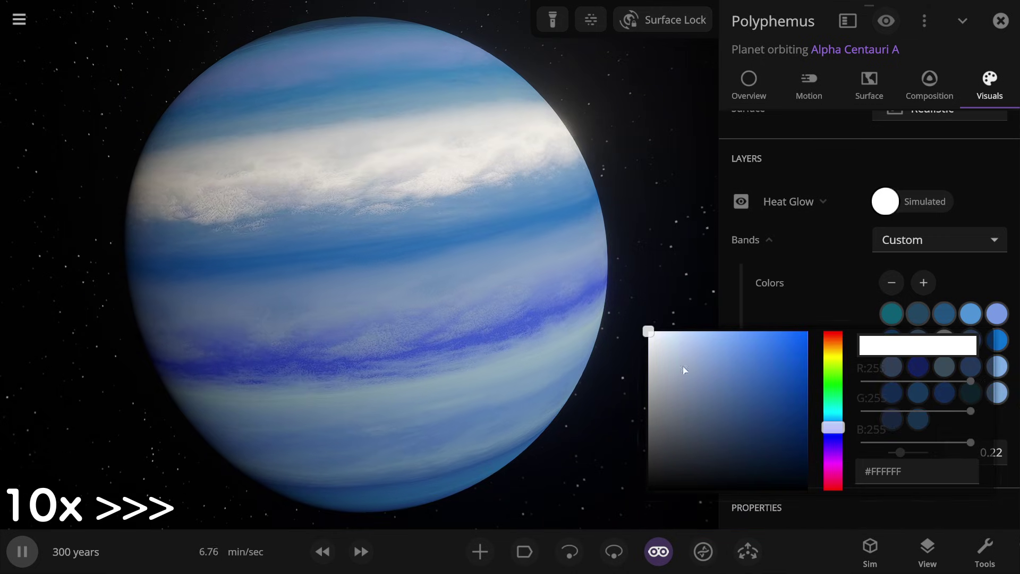
left_click(763, 385)
left_click_drag(414, 457, 393, 383)
- Add a band color, move it to thirteenth place and color it medium blue
left_click(923, 283)
left_click_drag(944, 419, 946, 368)
left_click(945, 368)
left_click(833, 453)
left_click(745, 393)
left_click_drag(524, 319, 503, 364)
- Add three white band colors and move them to eighth, fourteenth and seventeenth place in the palette
left_click(924, 282)
double_click(923, 282)
left_click_drag(889, 444, 944, 340)
left_click_drag(892, 444, 970, 367)
left_click_drag(891, 445, 918, 393)
- Recolor the newly inserted white bands in shades of blue
left_click(944, 338)
left_click(833, 412)
left_click(771, 353)
left_click(971, 362)
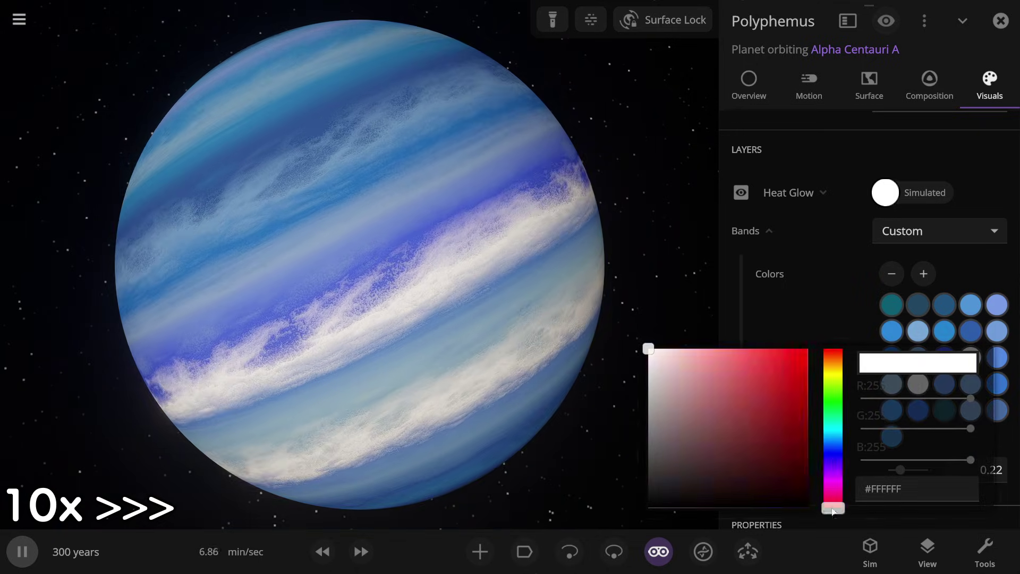
left_click(769, 378)
left_click(944, 357)
left_click(833, 466)
left_click(751, 405)
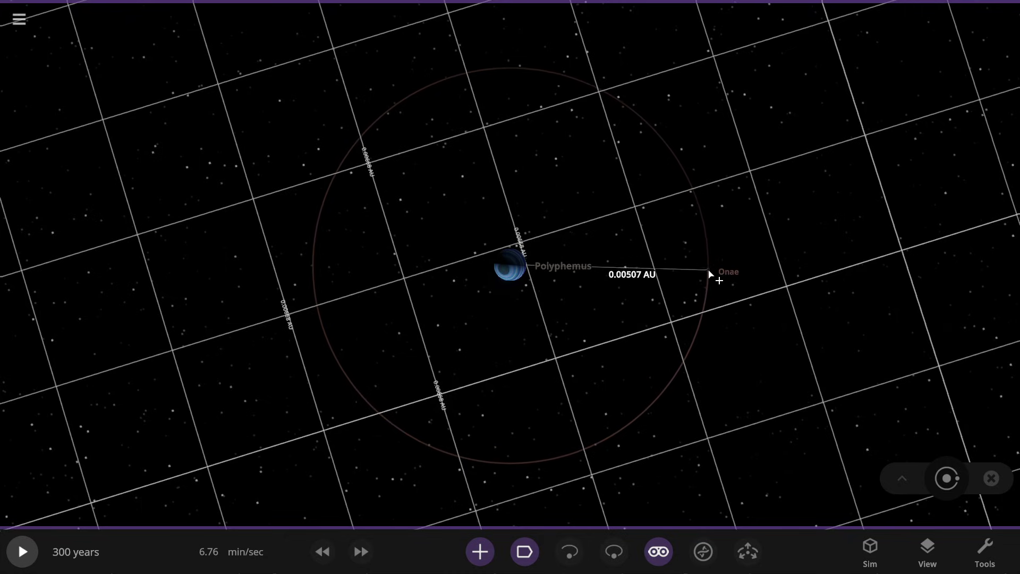
- Place the moon Onae in orbit around Polyphemus at a distance of about 0.0029 AU
scroll(705, 275, "up", 5)
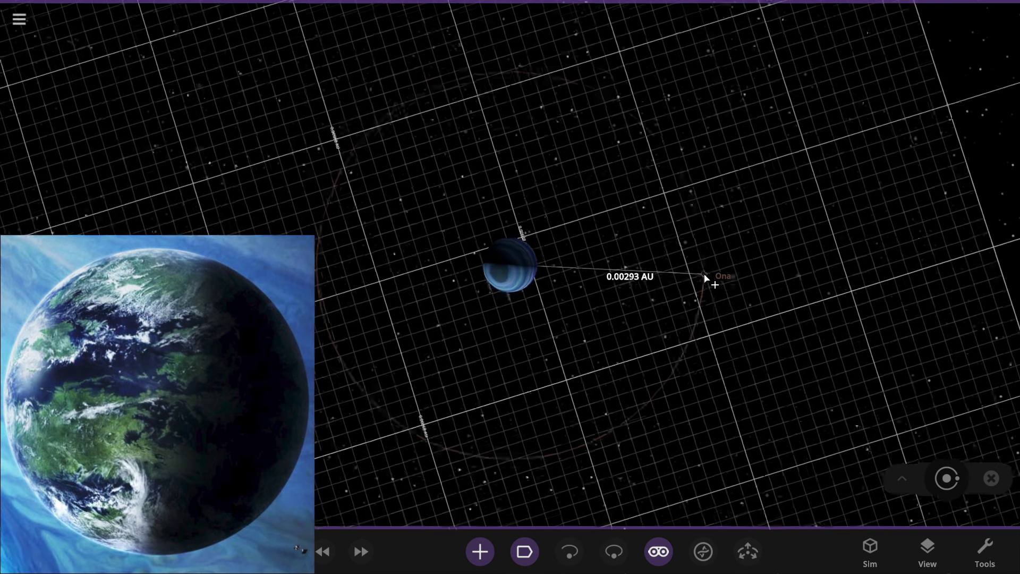
scroll(733, 267, "down", 2)
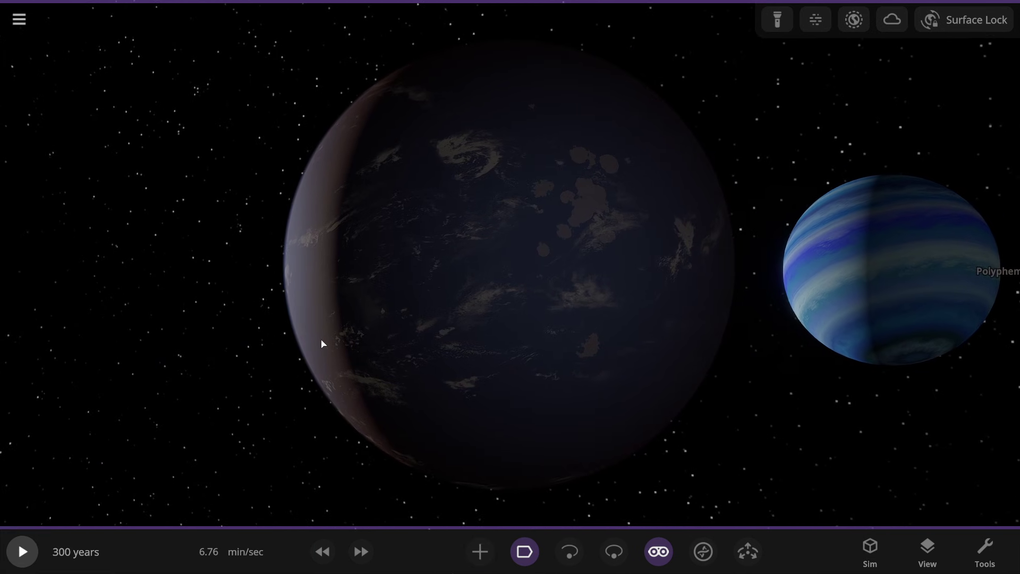
right_click_drag(322, 344, 323, 348)
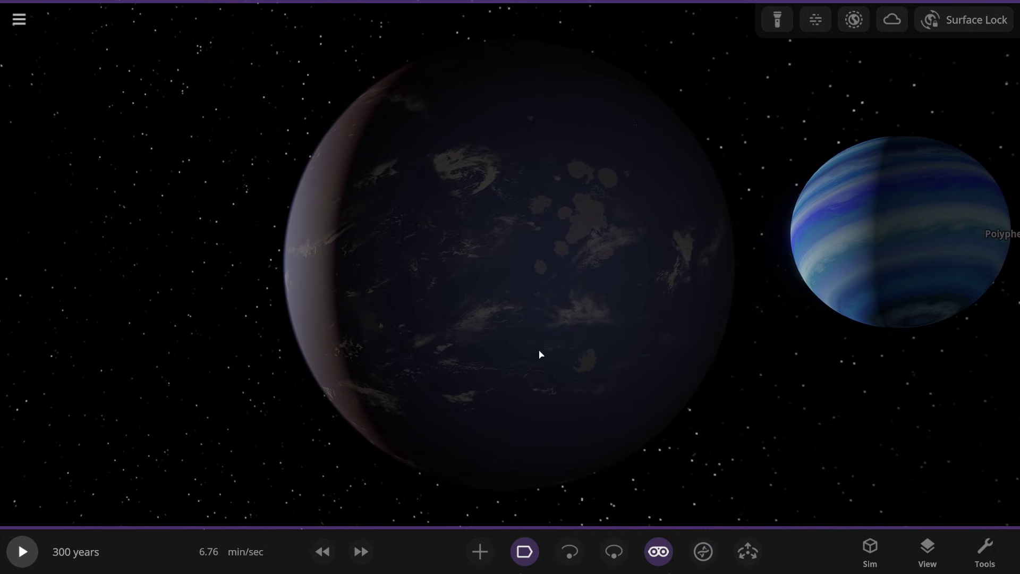
right_click_drag(553, 354, 519, 345)
left_click_drag(520, 345, 542, 346)
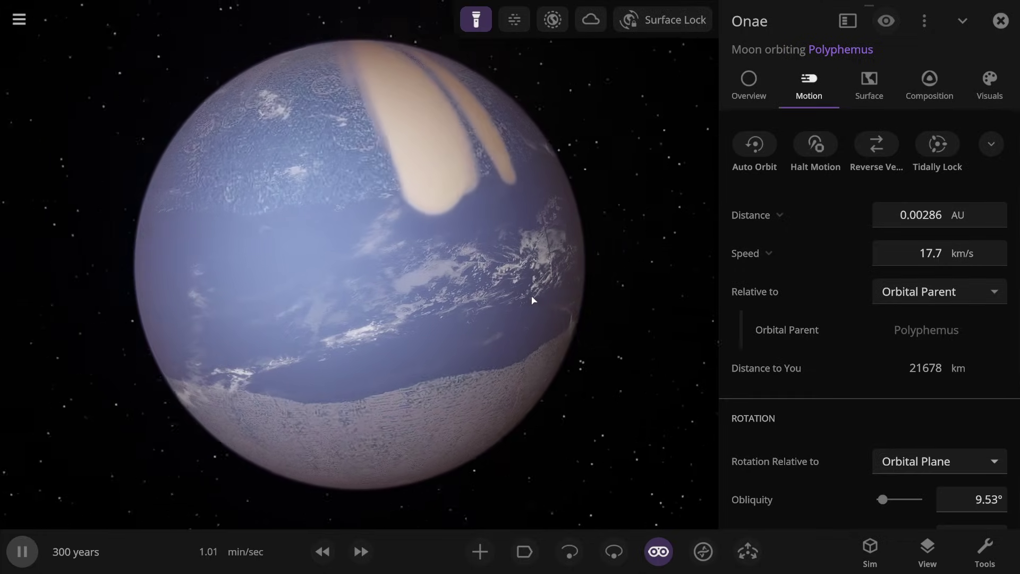
- Examine the surface of Onae from different sides under the flashlight and switch the flashlight off
right_click_drag(426, 297, 322, 289)
right_click_drag(387, 296, 356, 297)
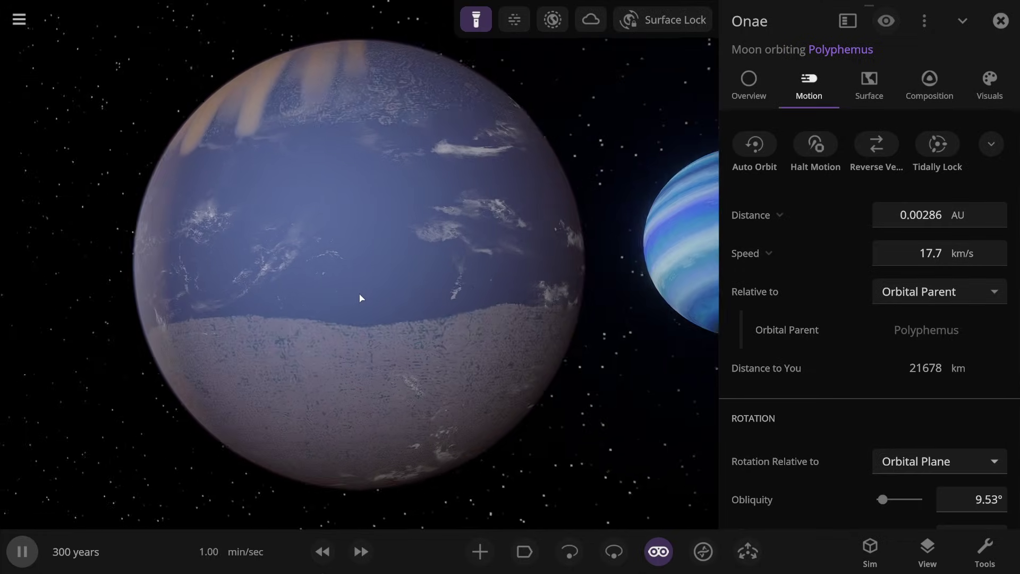
left_click(473, 22)
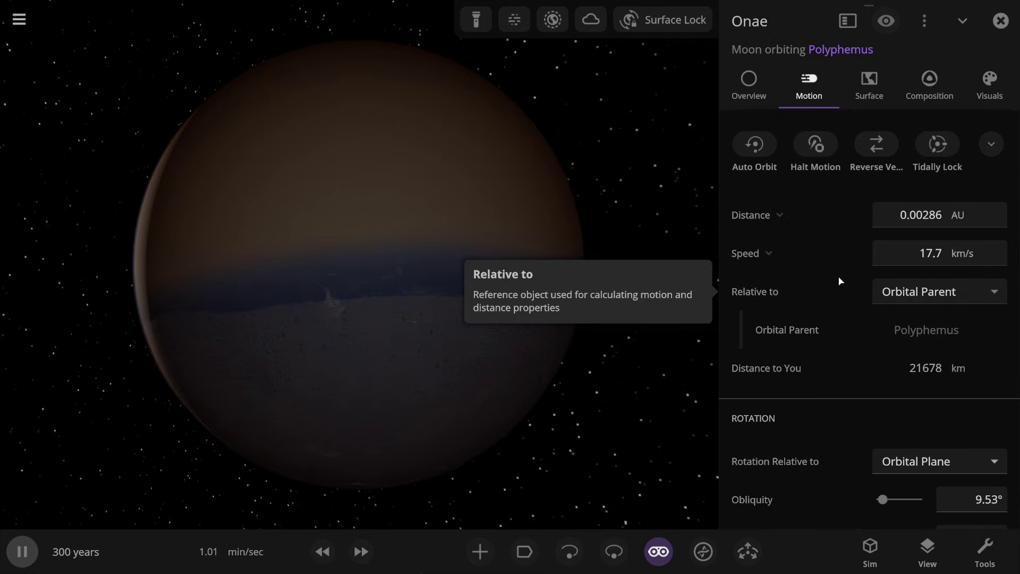
- Set the rotational period of Onae to 27 hours
scroll(845, 328, "down", 4)
scroll(845, 328, "down", 2)
left_click(913, 300)
type("2")
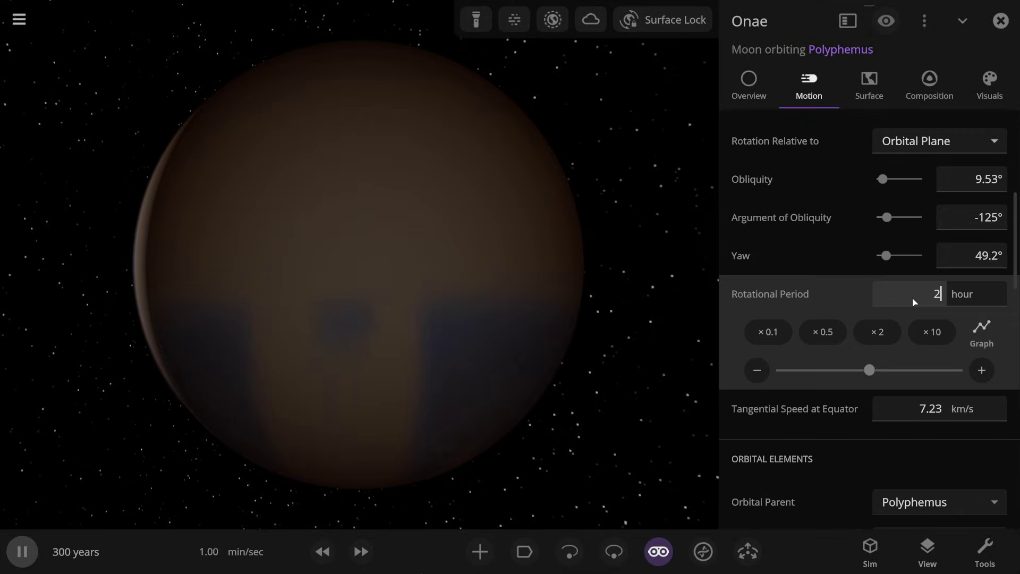
type("7")
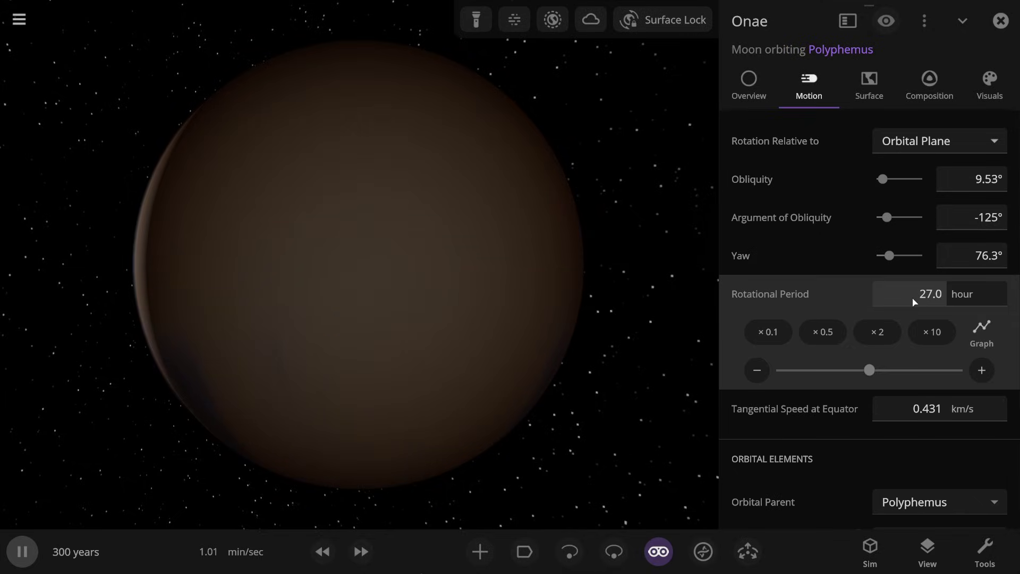
- Set the orbital period of Onae around Polyphemus to 27 hours
scroll(906, 160, "up", 6)
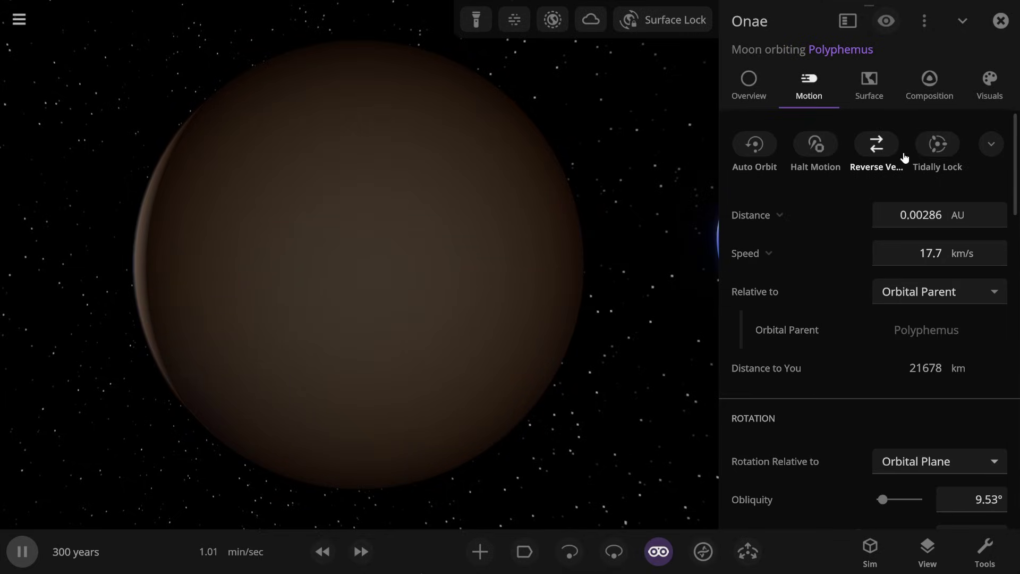
left_click(937, 147)
scroll(888, 353, "down", 6)
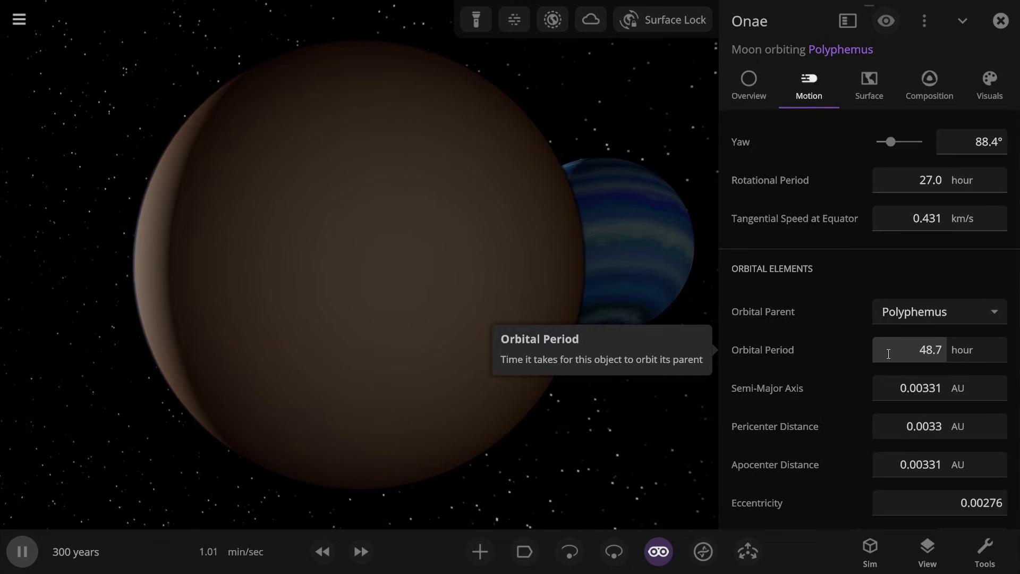
left_click(892, 354)
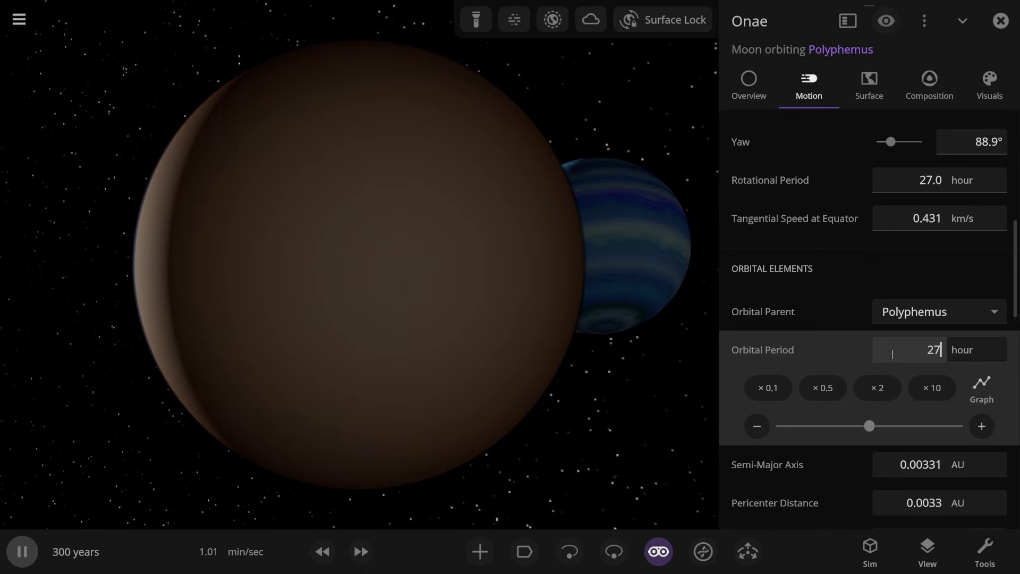
key("Return")
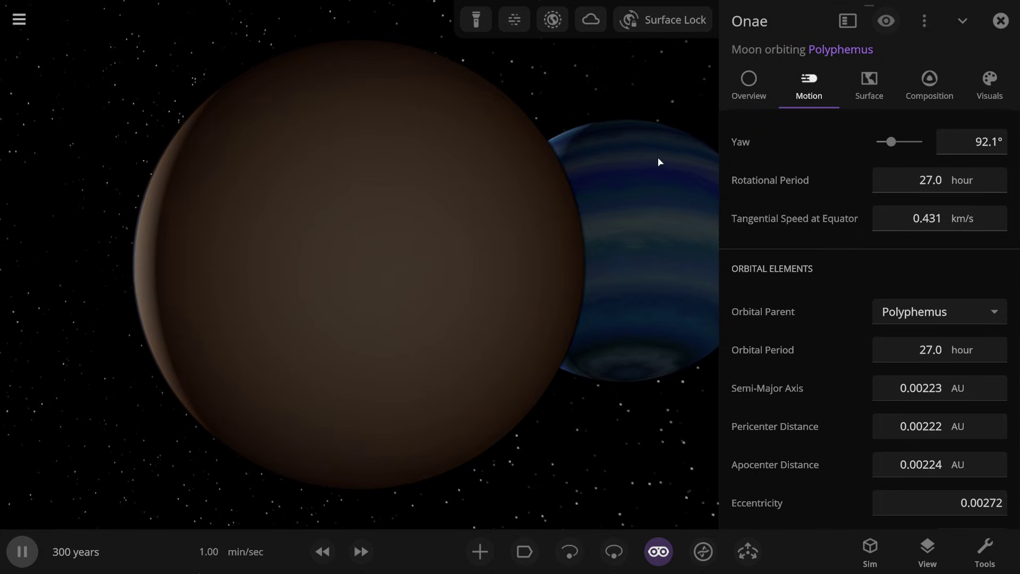
- Rename the moon Onae to Pandora
scroll(942, 376, "up", 6)
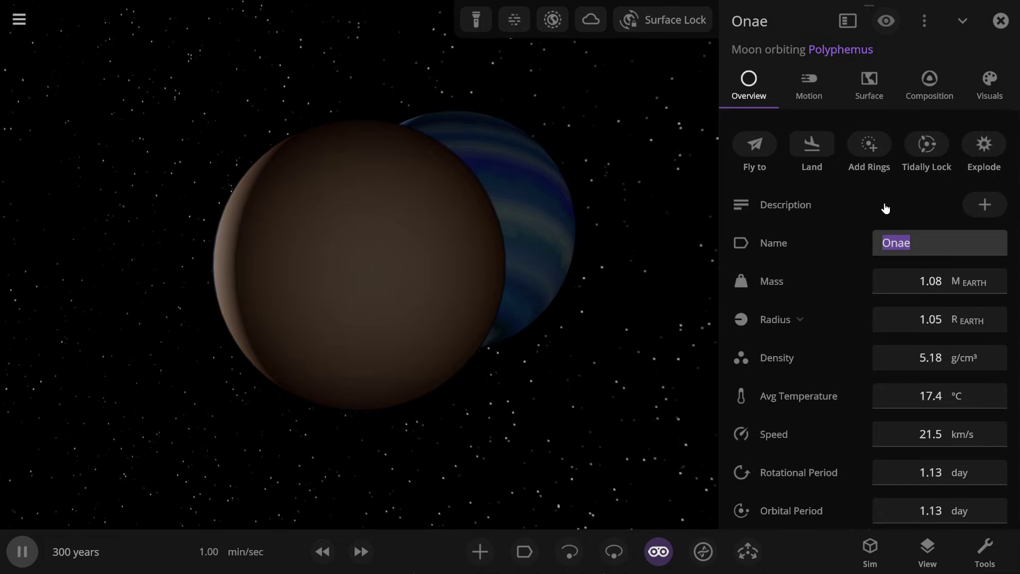
key("Return")
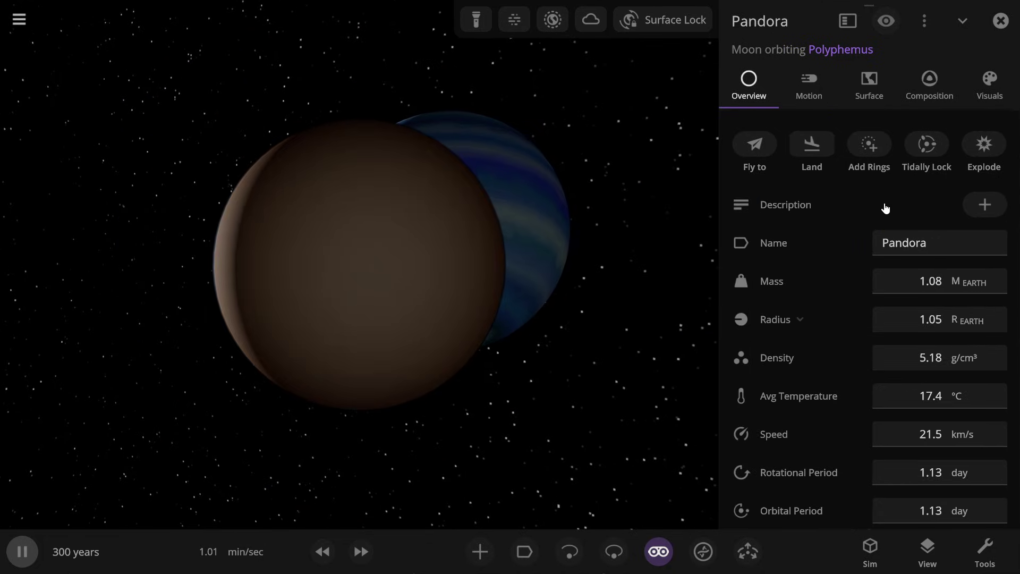
scroll(549, 312, "up", 2)
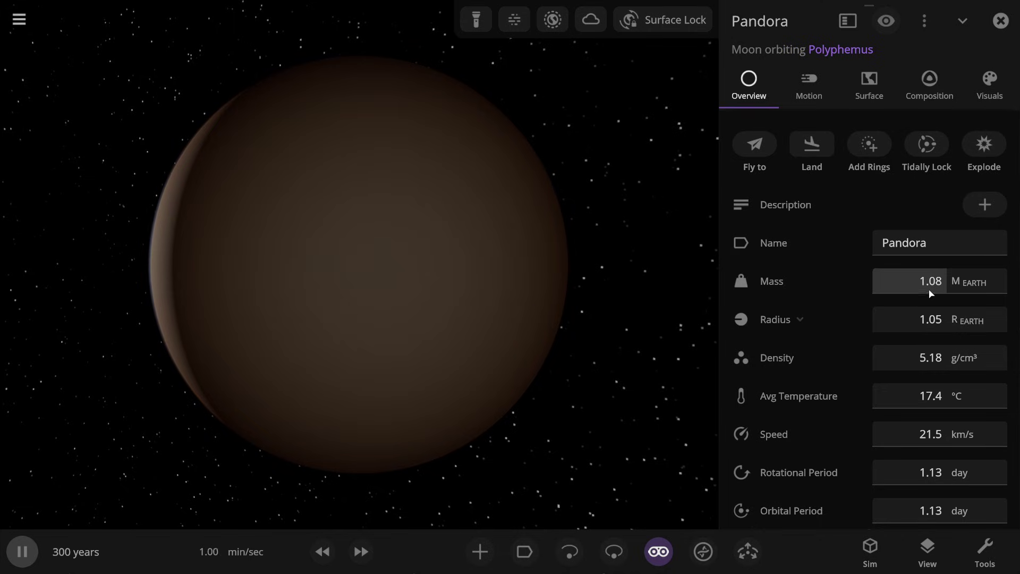
- Set Pandora's mass to 0.72 Earth masses and enter a new radius in kilometers with the mass locked
left_click(895, 282)
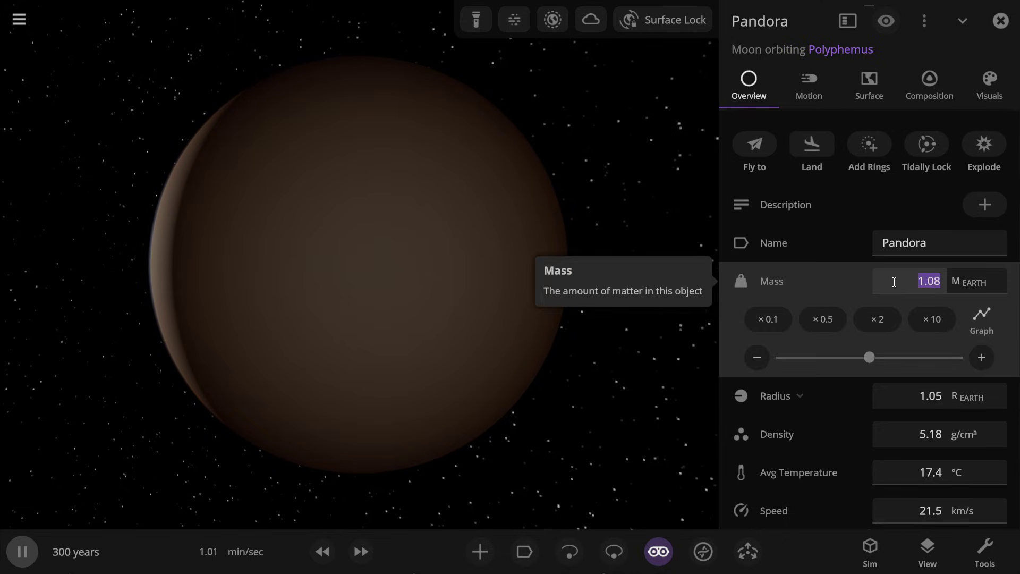
type("0.72")
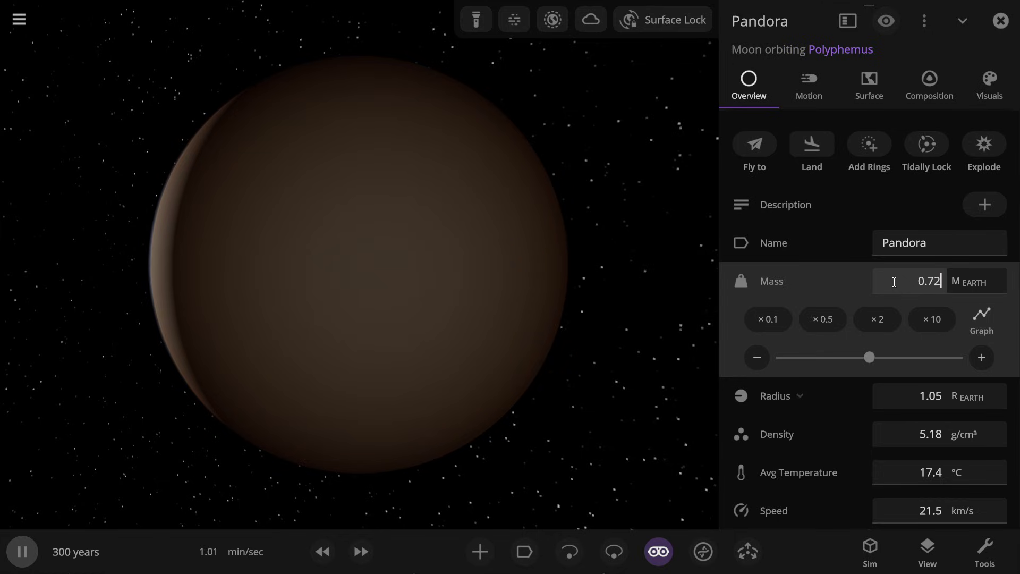
key("Return")
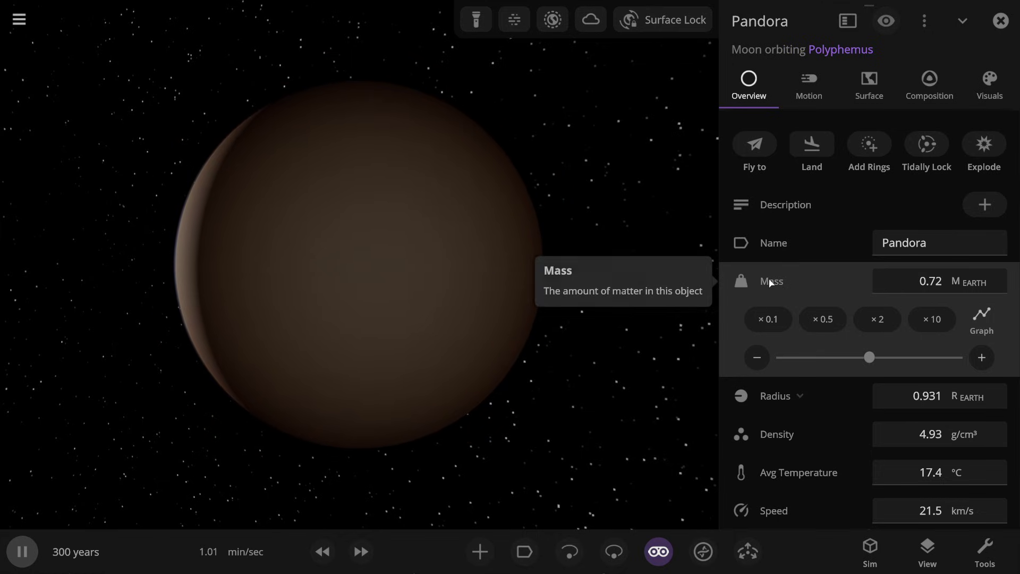
left_click(910, 330)
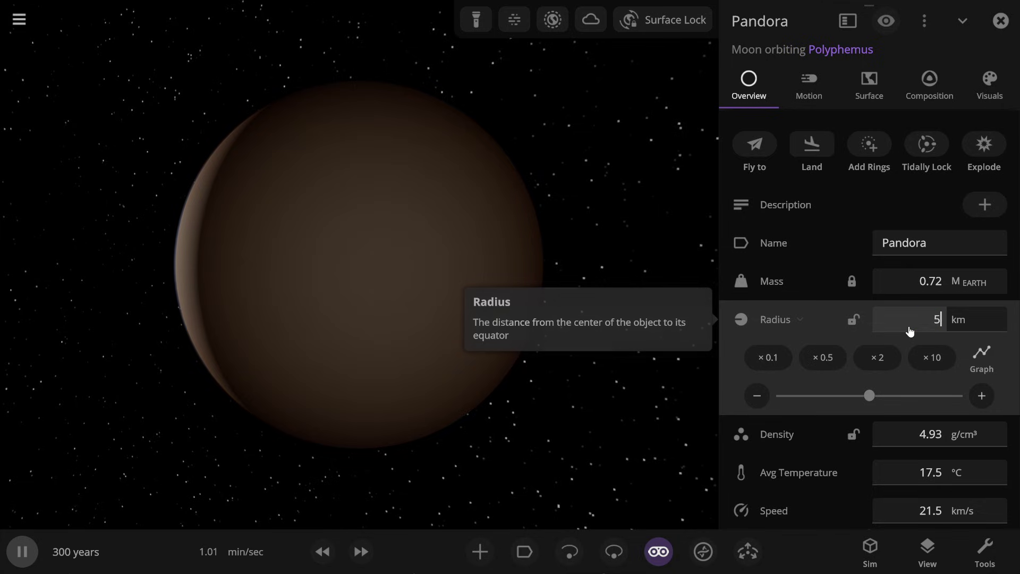
type("724")
key("Return")
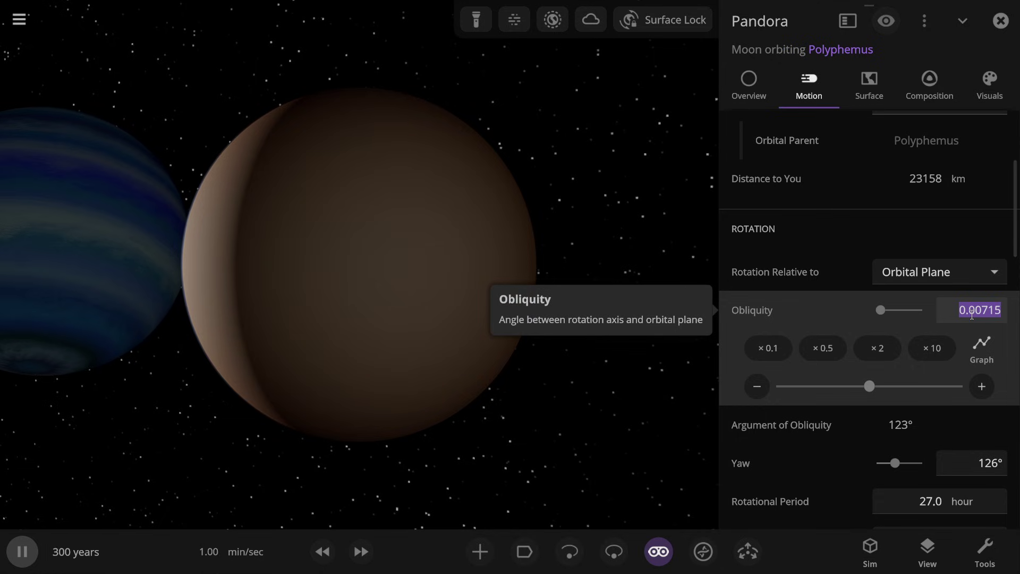
- Set Pandora's obliquity to 29°
type("29")
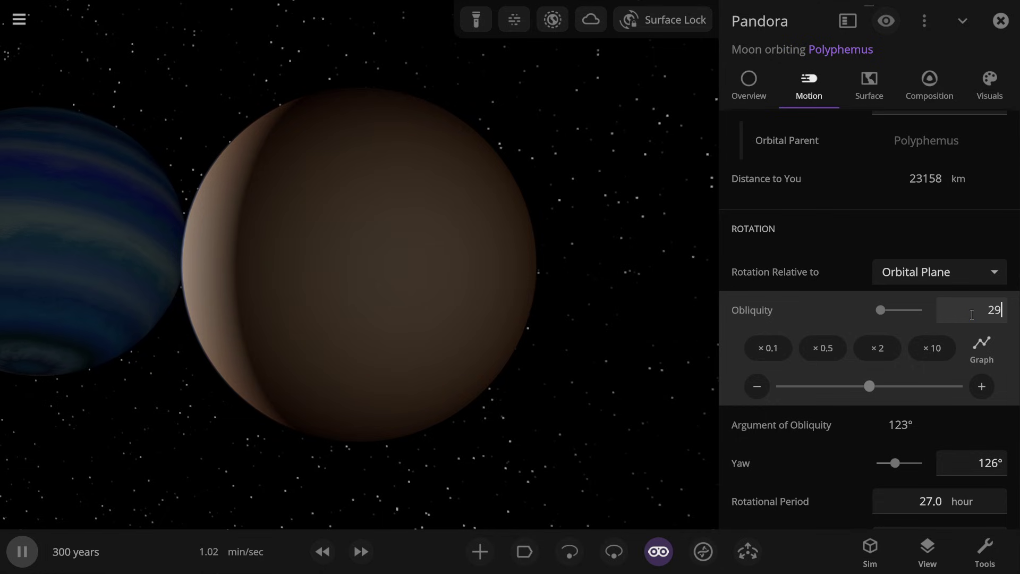
key("Return")
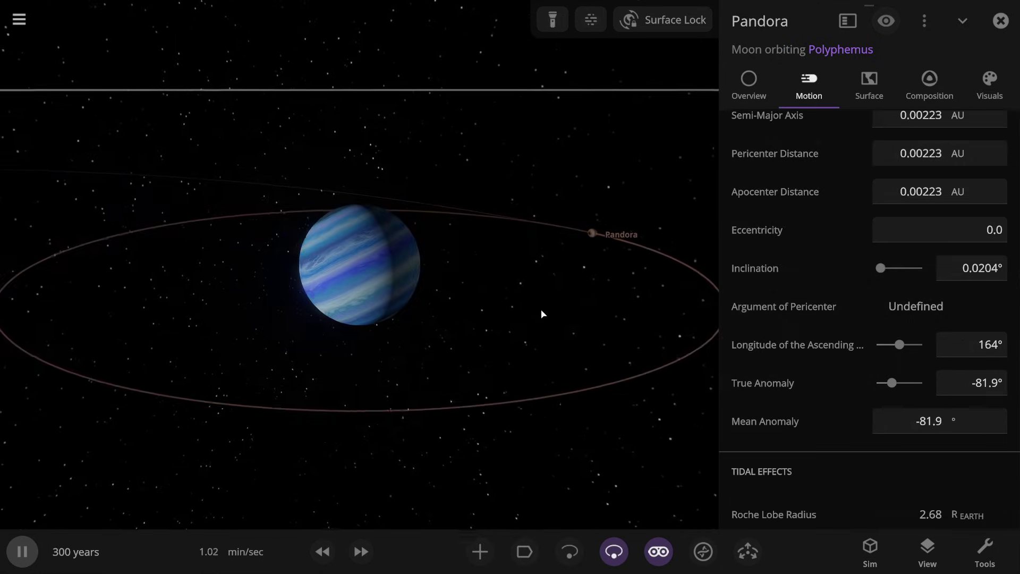
right_click_drag(541, 311, 556, 289)
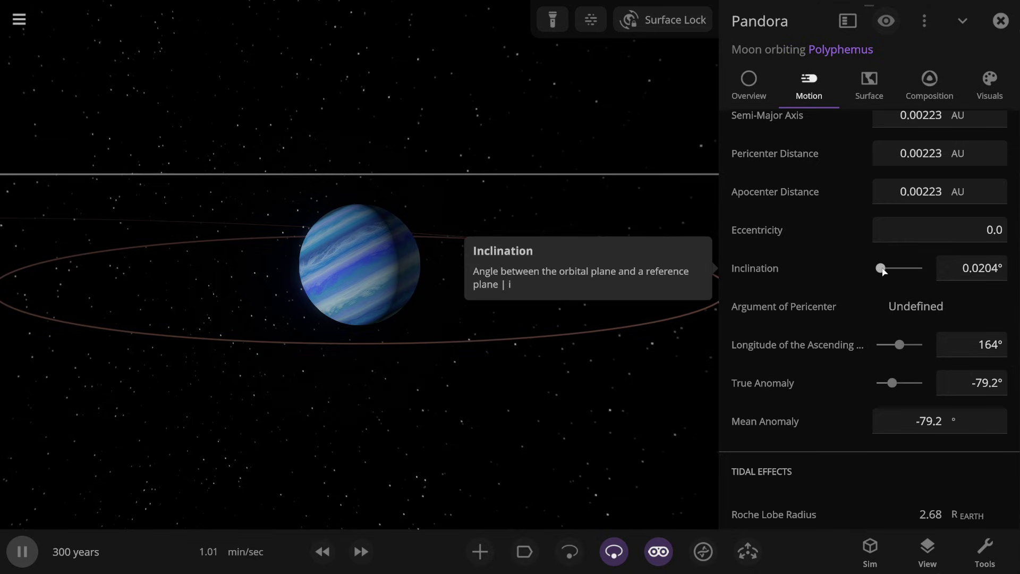
- Tilt Pandora's orbit around Polyphemus by raising its inclination and fine-tuning the angle in small adjustments
left_click_drag(882, 269, 886, 270)
right_click_drag(490, 282, 502, 278)
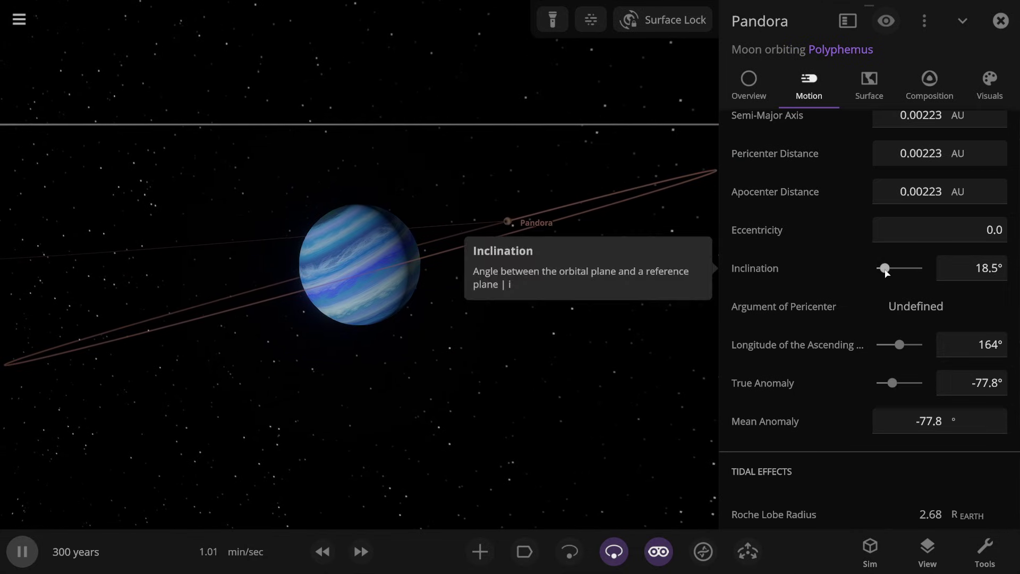
left_click_drag(886, 271, 886, 272)
right_click_drag(558, 332, 542, 317)
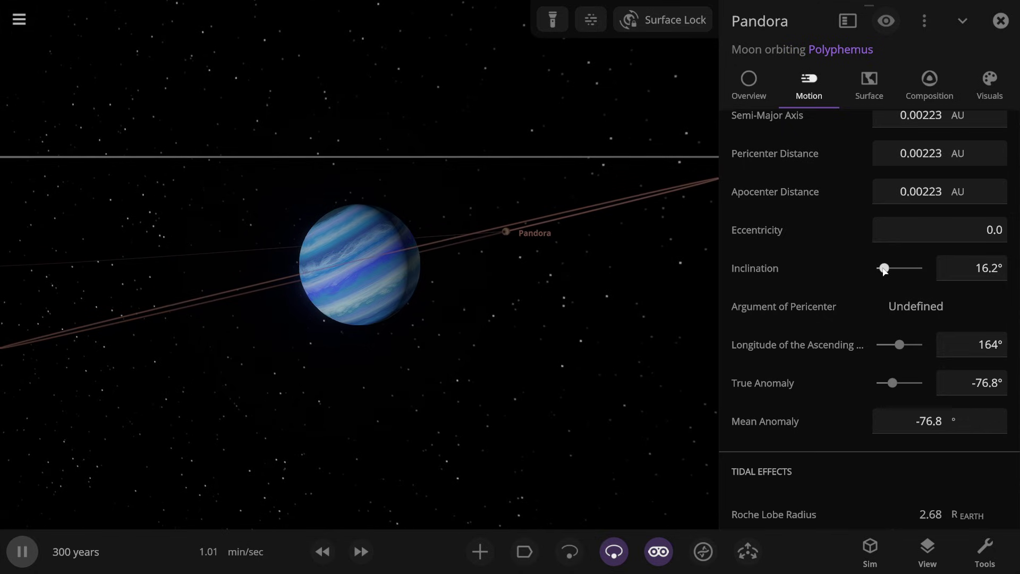
left_click_drag(884, 271, 883, 269)
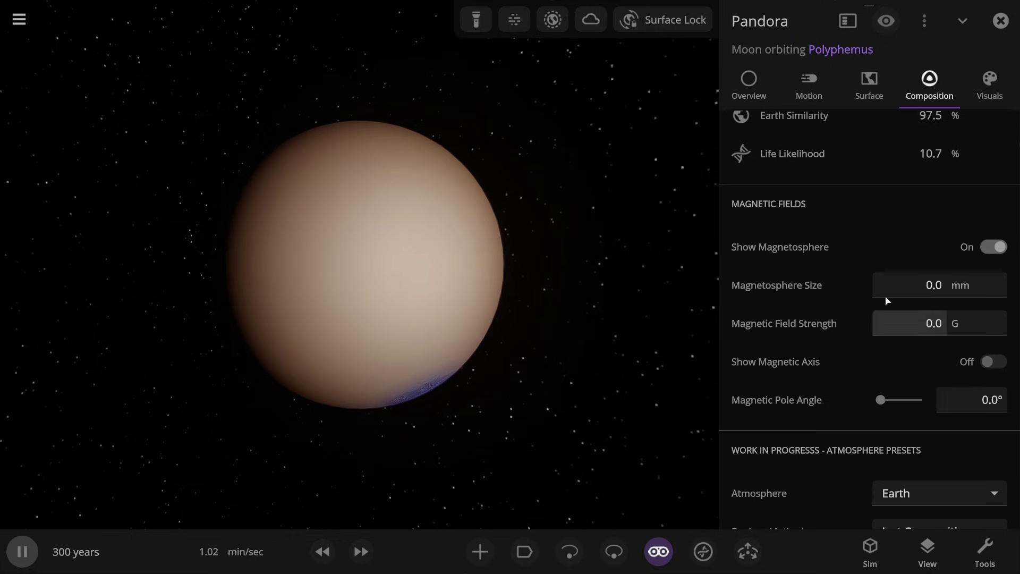
- Set Pandora's magnetic field strength to 0.5 G
left_click(921, 332)
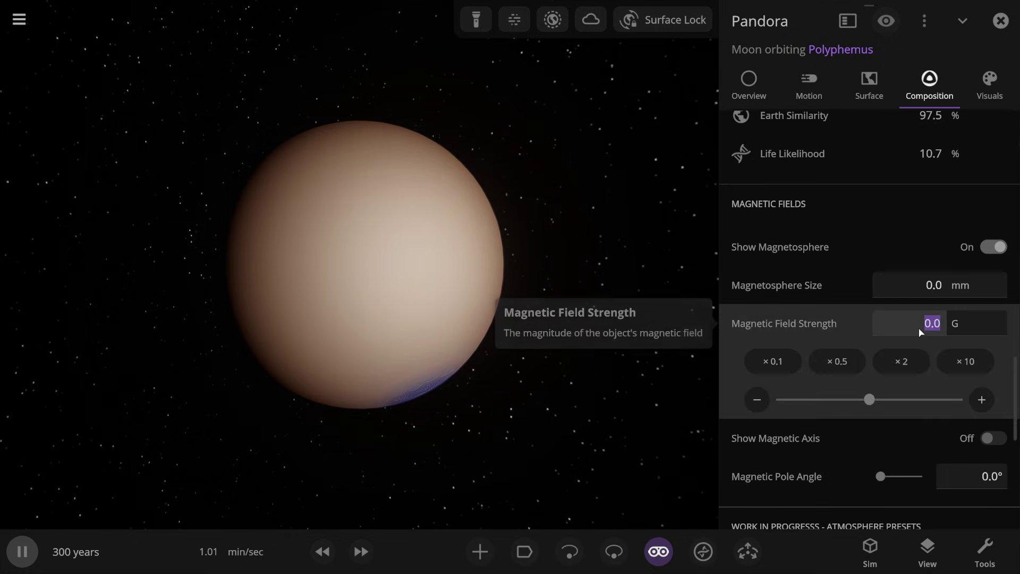
type("0.")
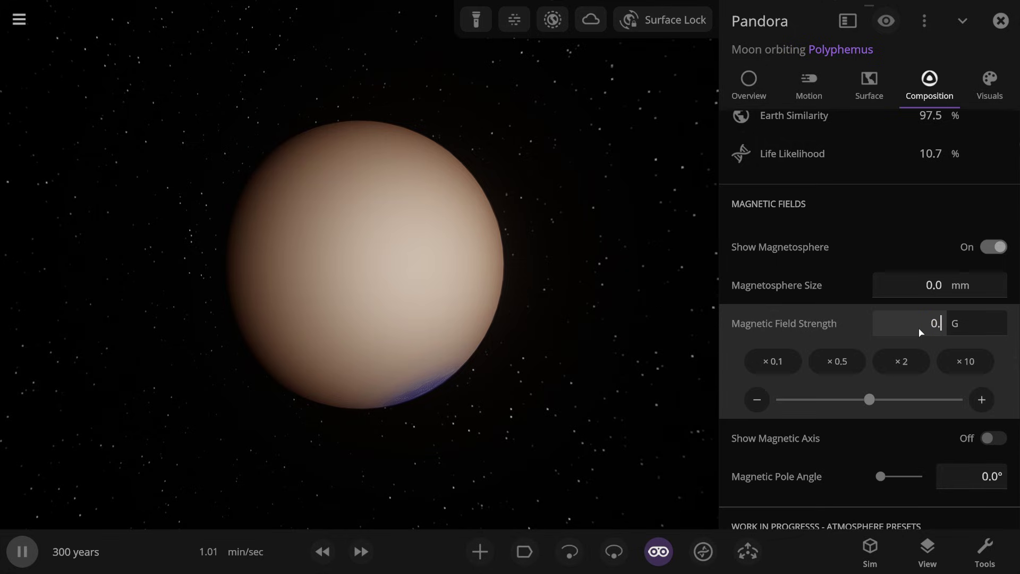
type("5")
key("Return")
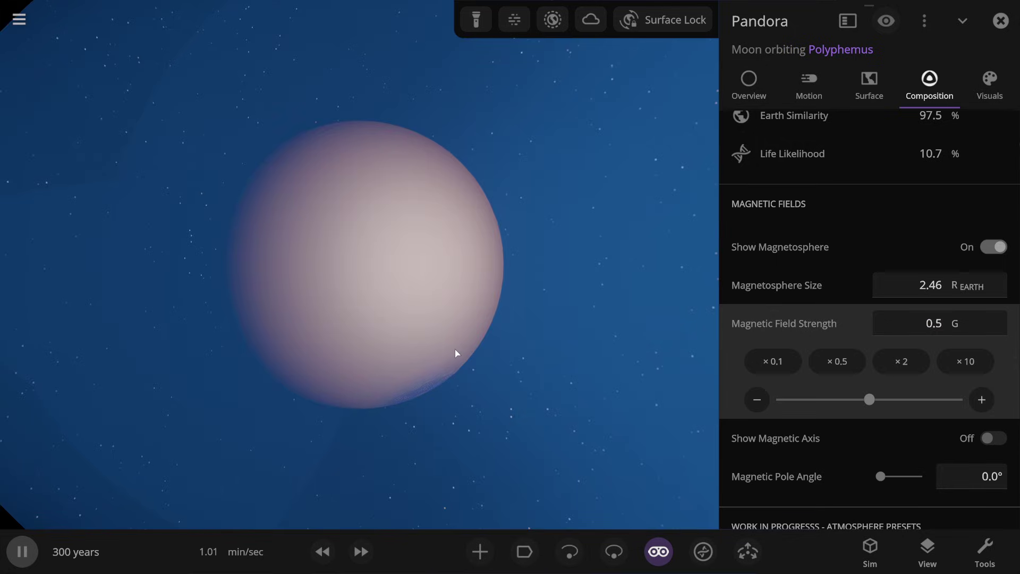
scroll(455, 353, "down", 5)
scroll(455, 353, "up", 3)
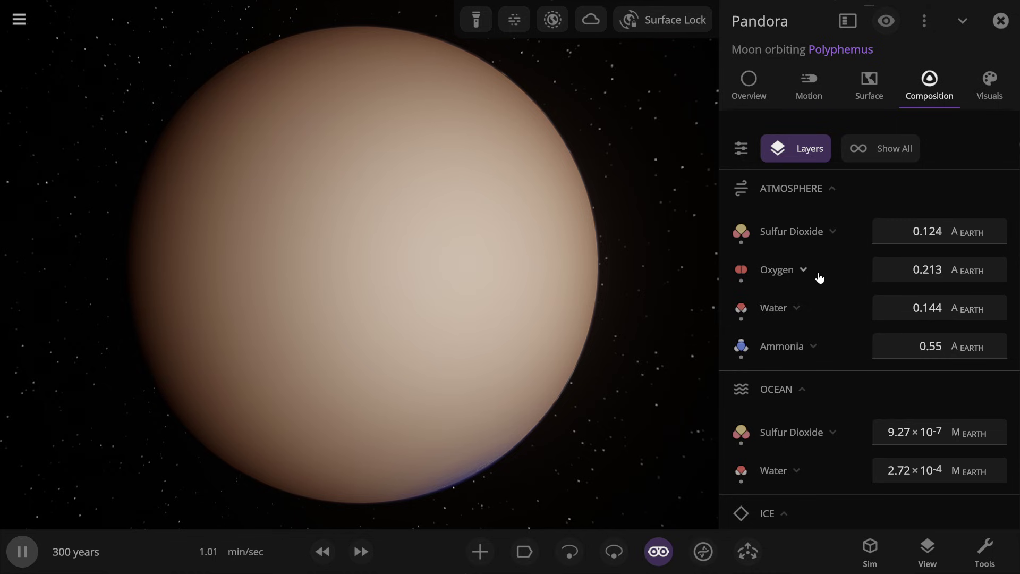
- Hide Pandora's atmosphere and clouds and light up the moon with the flashlight to inspect its bare surface
left_click(553, 19)
left_click(591, 20)
left_click(476, 20)
left_click_drag(452, 250, 435, 271)
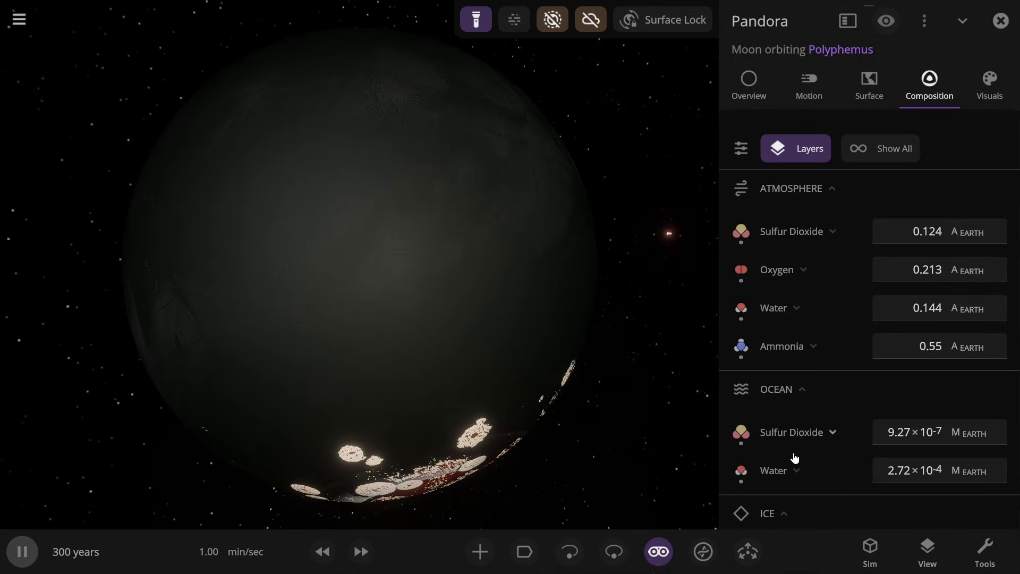
- Remove the sulfur dioxide and water from Pandora's ocean by setting their amounts to 0
left_click(911, 431)
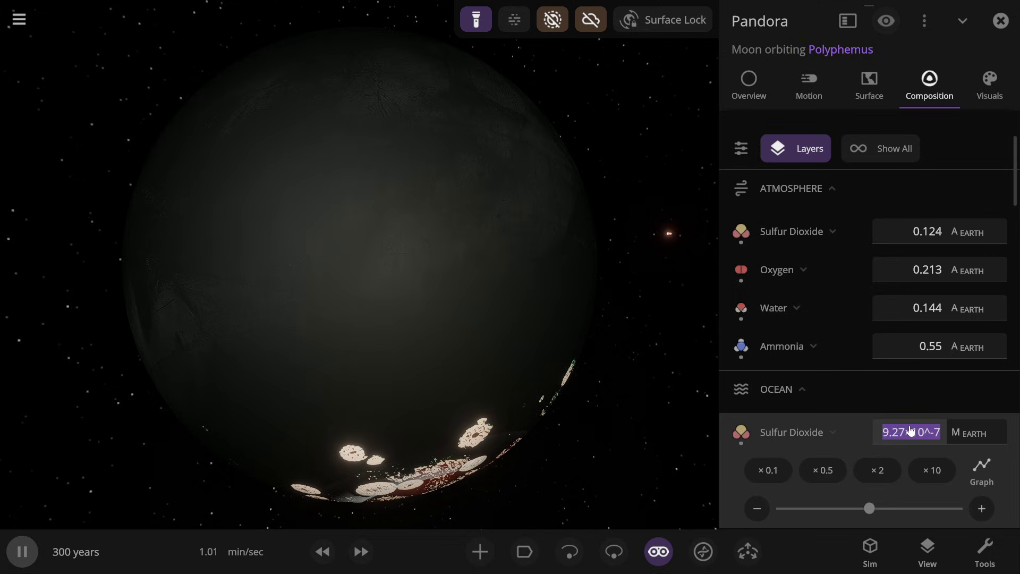
type("0")
key("Return")
left_click(910, 428)
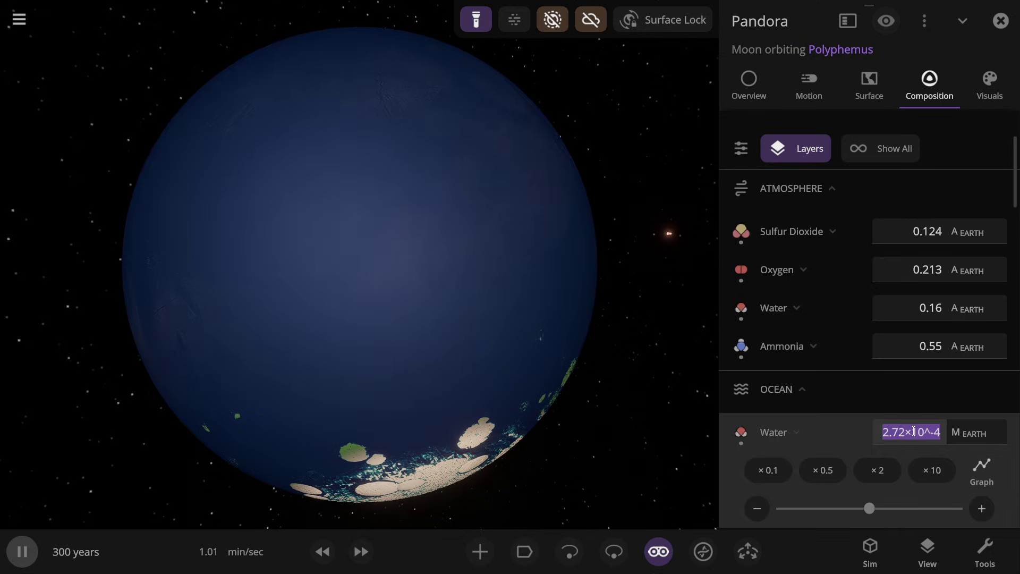
type("0.0")
key("Return")
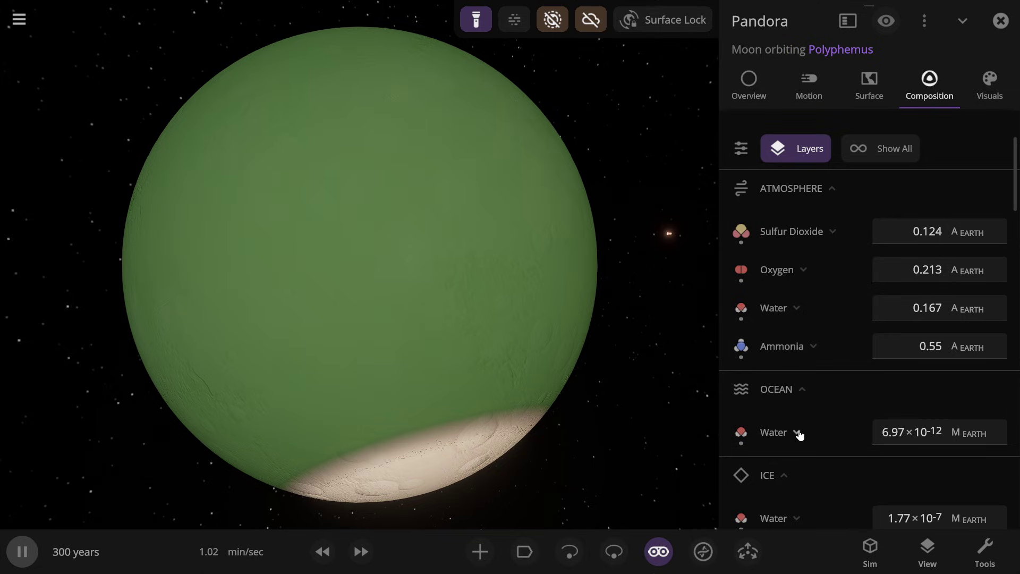
left_click(896, 439)
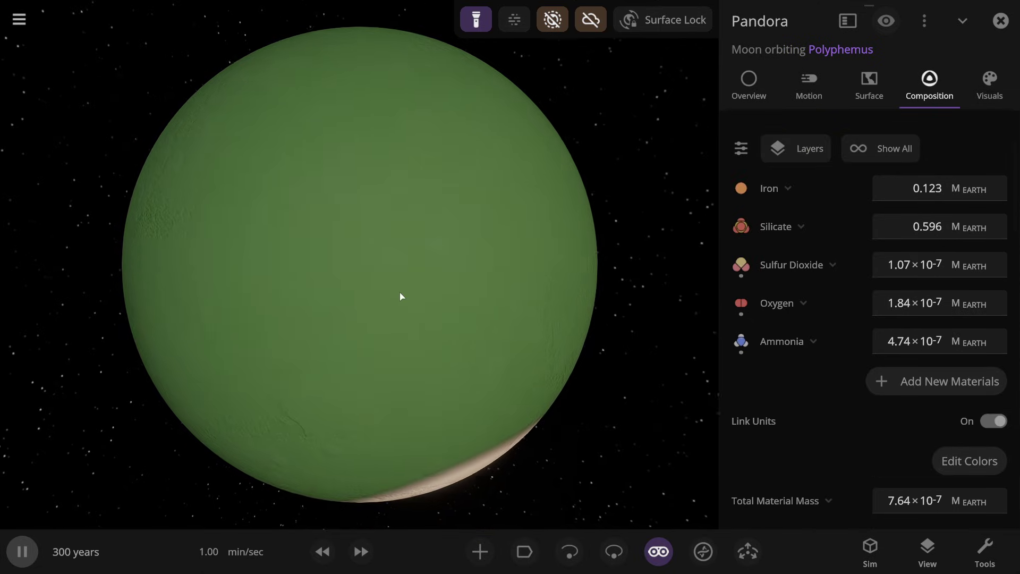
left_click_drag(401, 295, 596, 304)
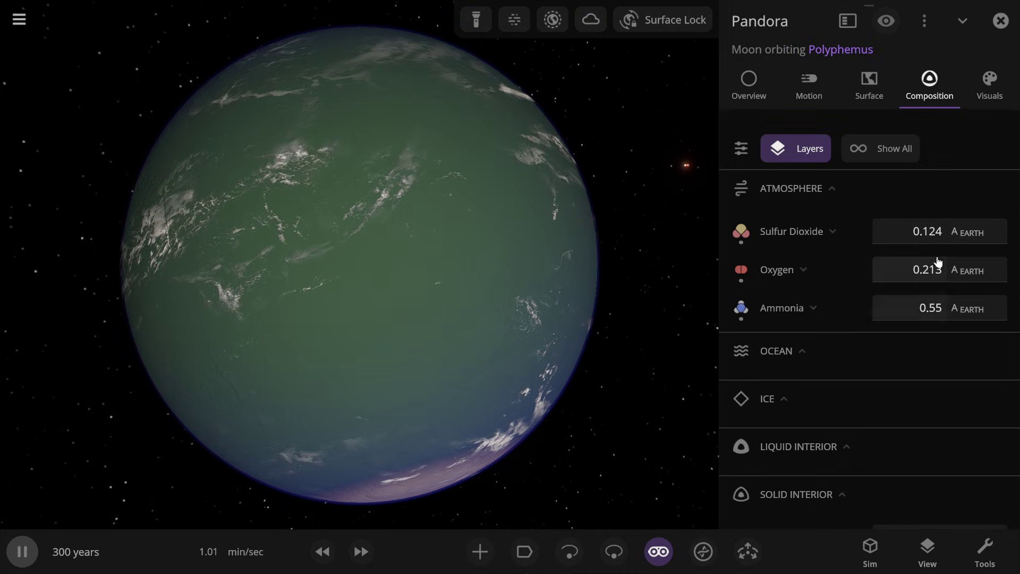
- Remove the sulfur dioxide and ammonia from Pandora's atmosphere
left_click(923, 234)
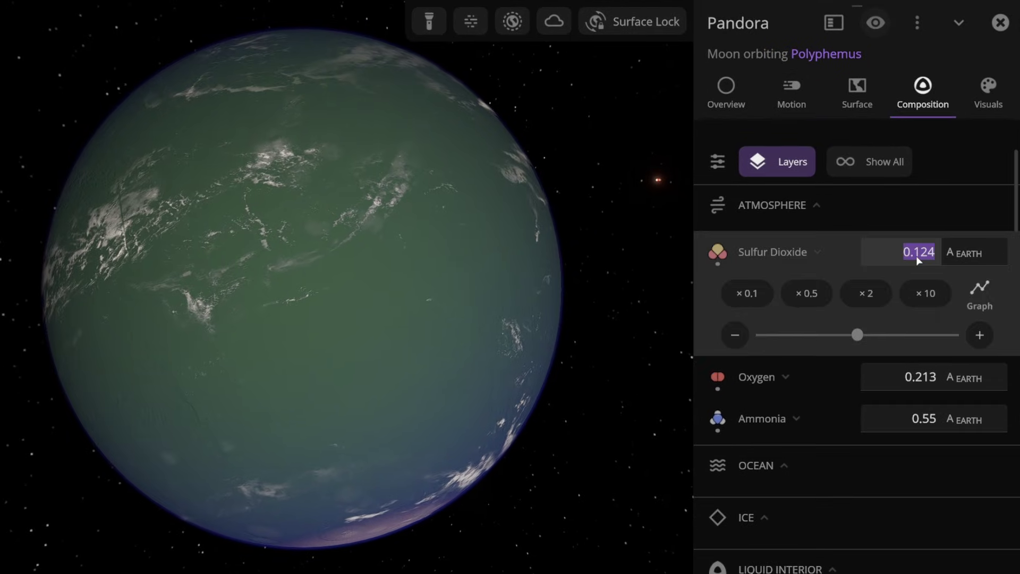
key("BackSpace")
key("Return")
left_click(921, 294)
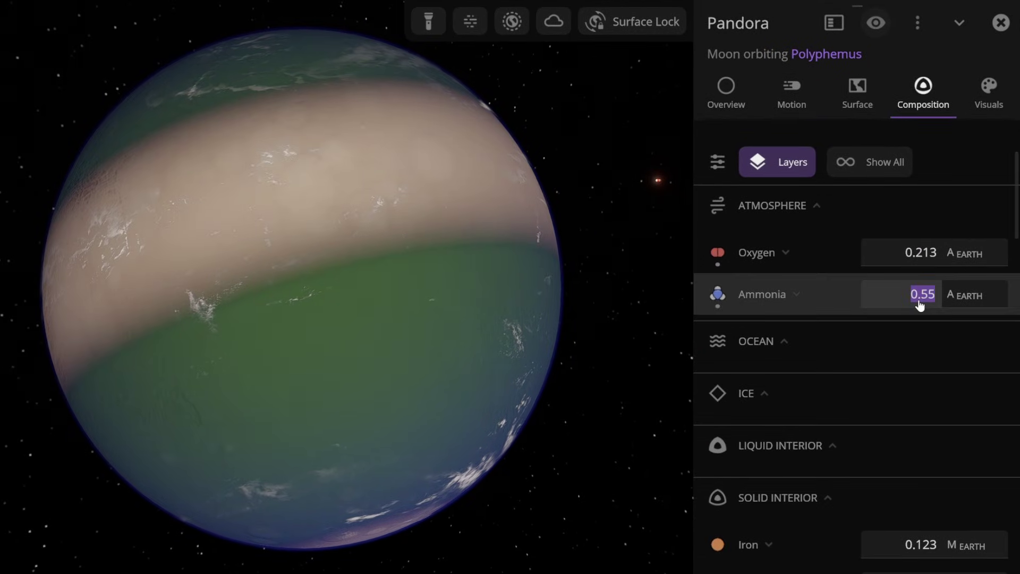
key("Return")
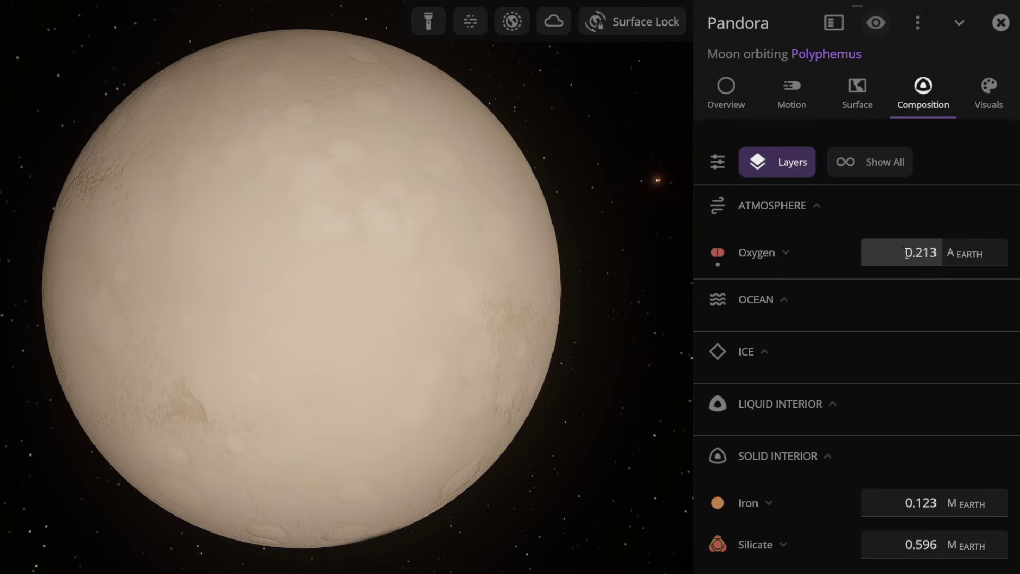
- Set Pandora's atmospheric oxygen to 0.194 and nitrogen to 0.75 Earth atmospheres
left_click(887, 253)
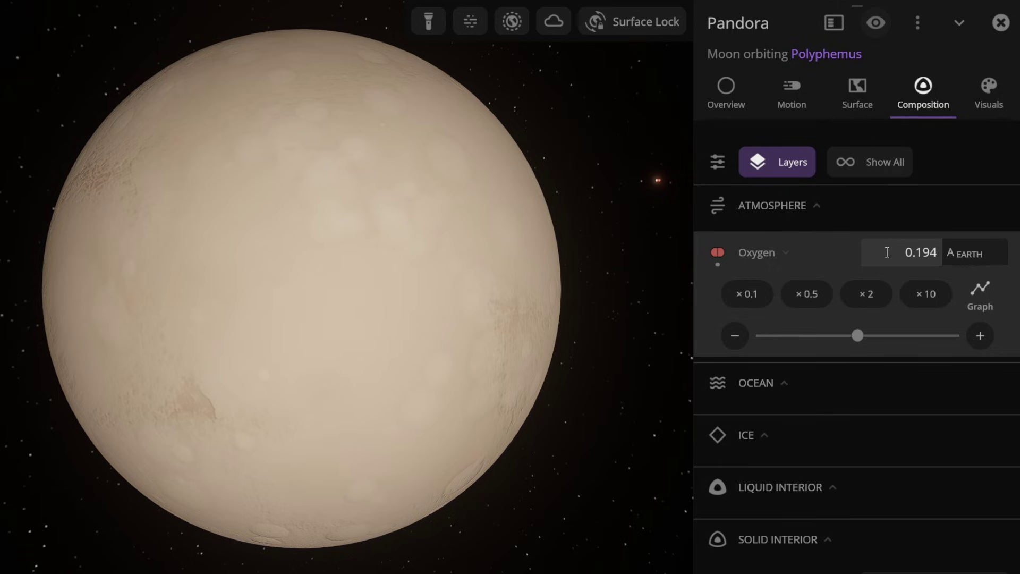
left_click(769, 259)
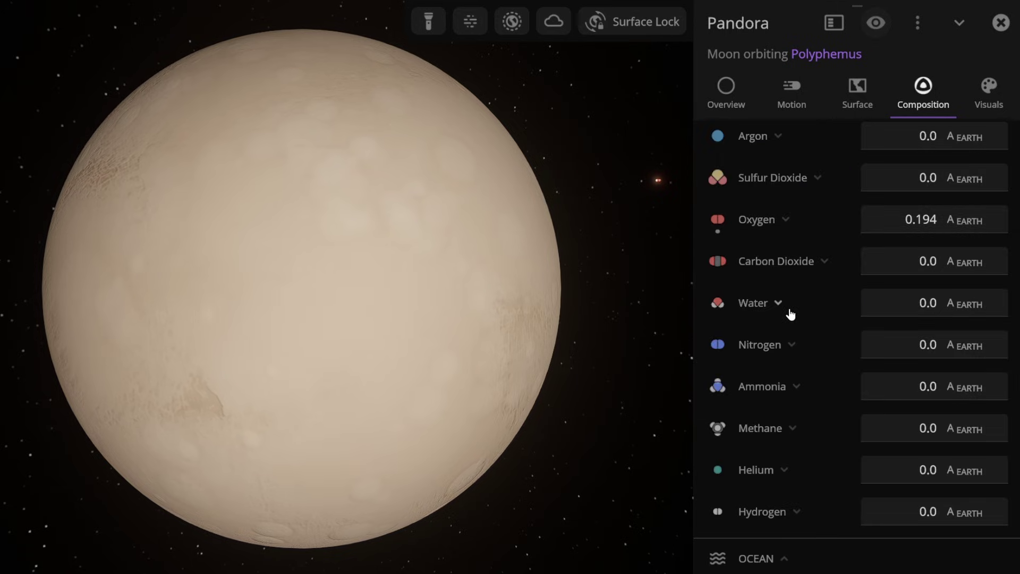
left_click(918, 346)
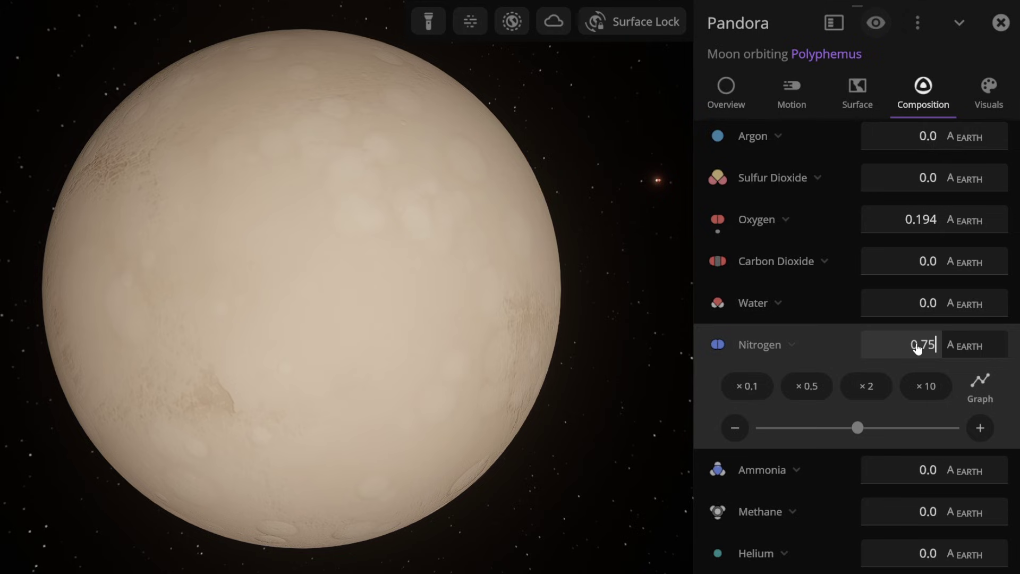
key("Return")
left_click(788, 345)
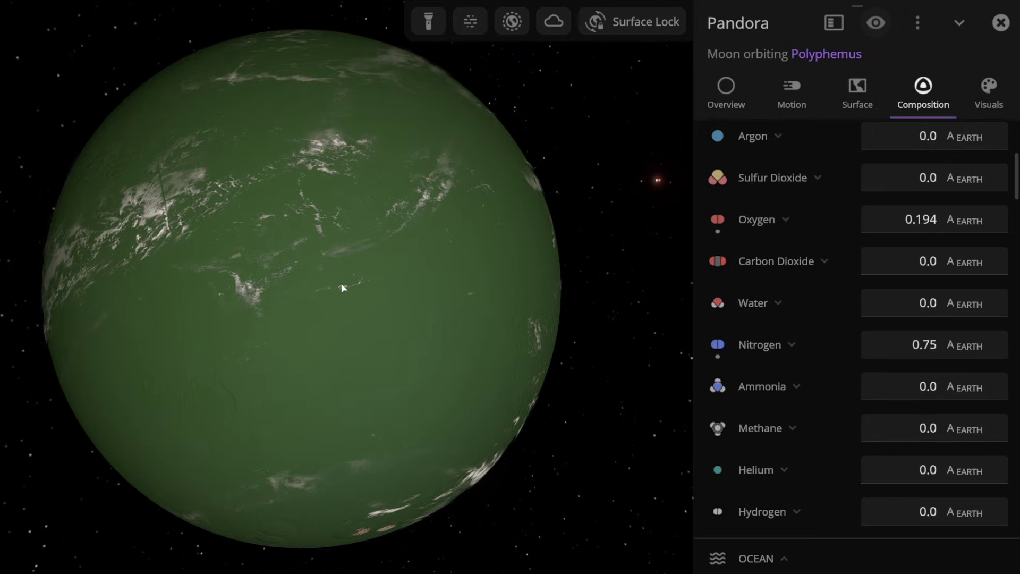
left_click_drag(343, 287, 380, 287)
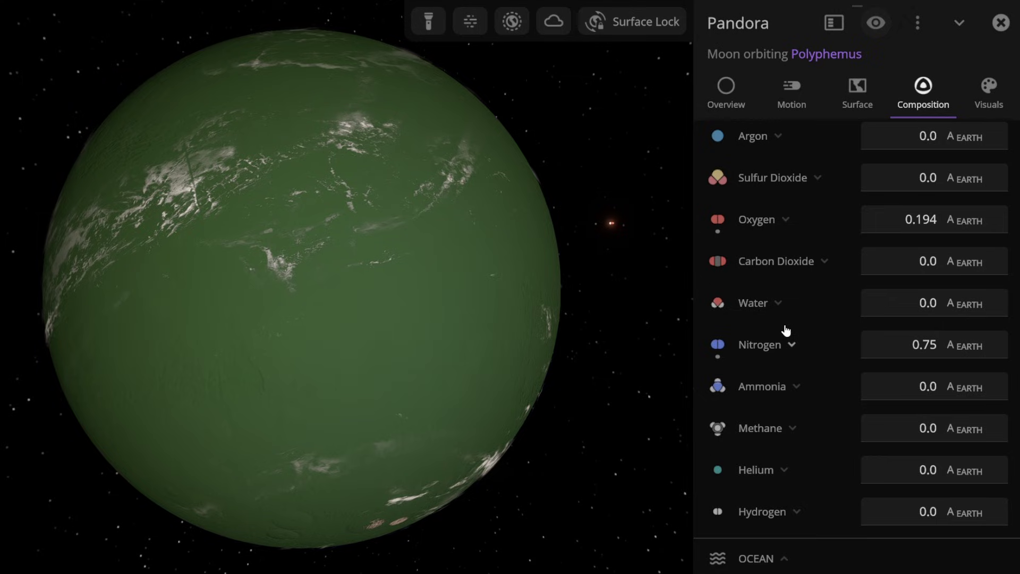
- Set Pandora's atmospheric carbon dioxide to 0.162 and argon to 0.0495 Earth atmospheres
left_click(899, 266)
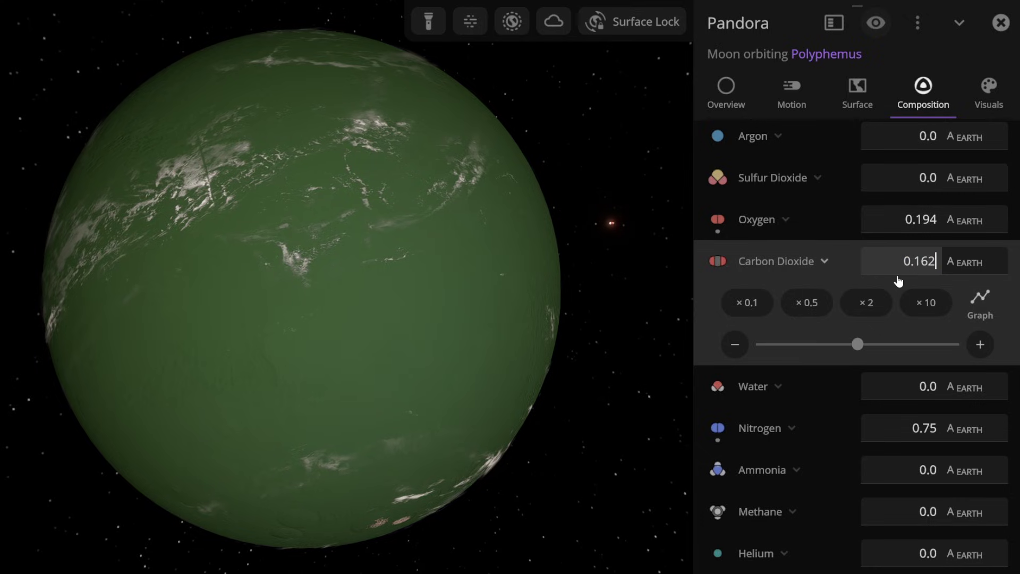
key("Return")
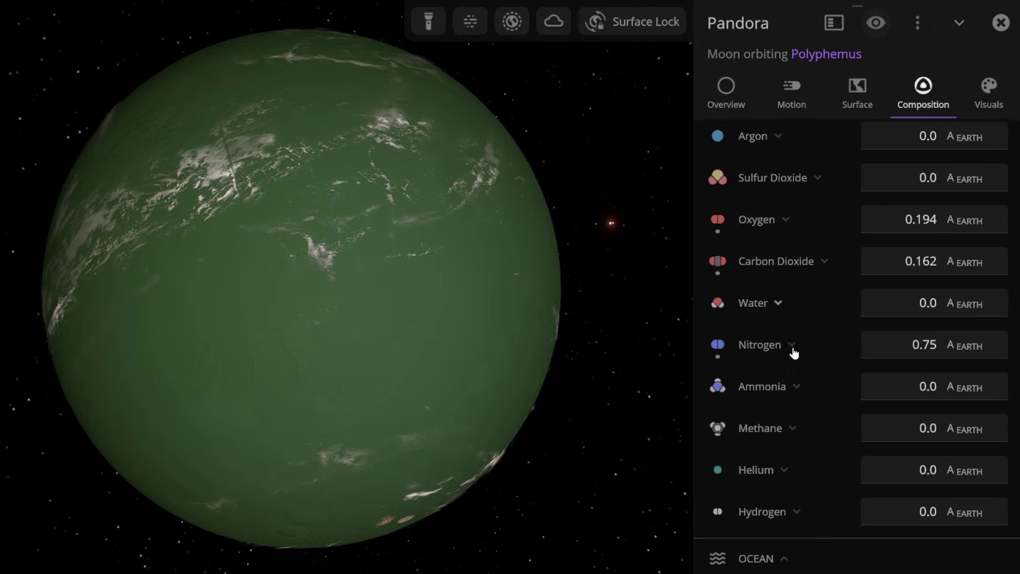
scroll(796, 372, "up", 3)
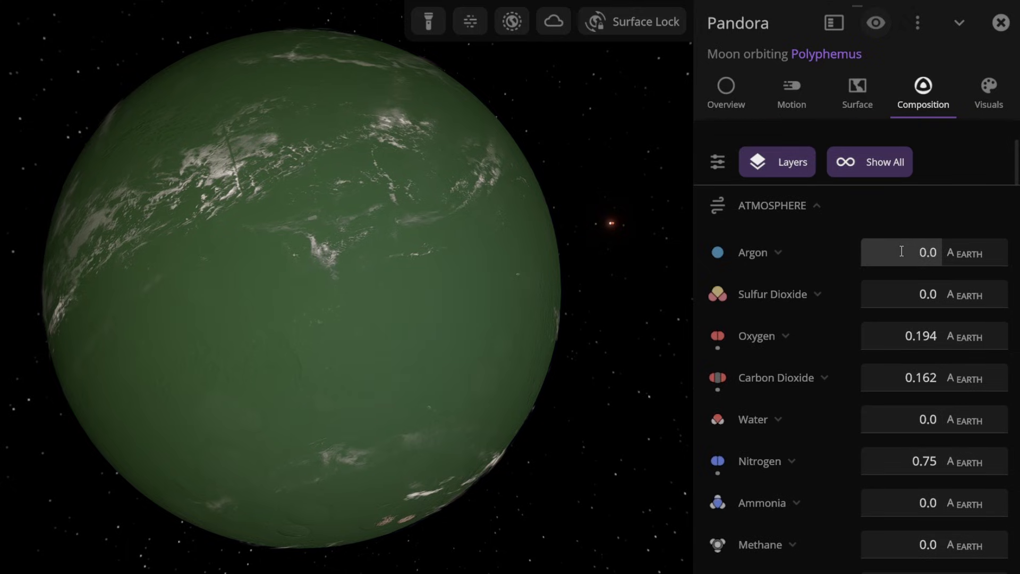
left_click(904, 254)
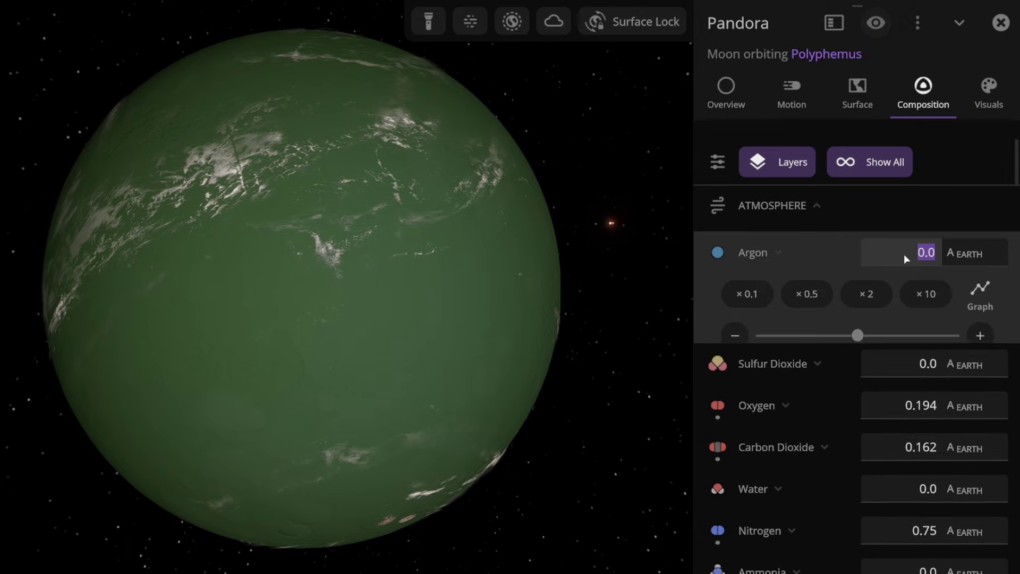
type("0.04")
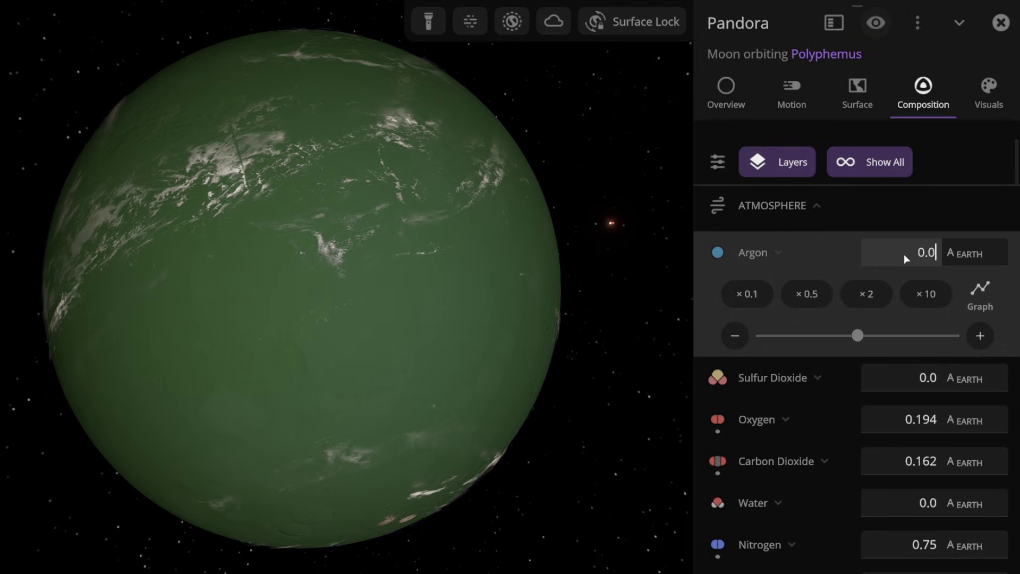
type("95")
key("Return")
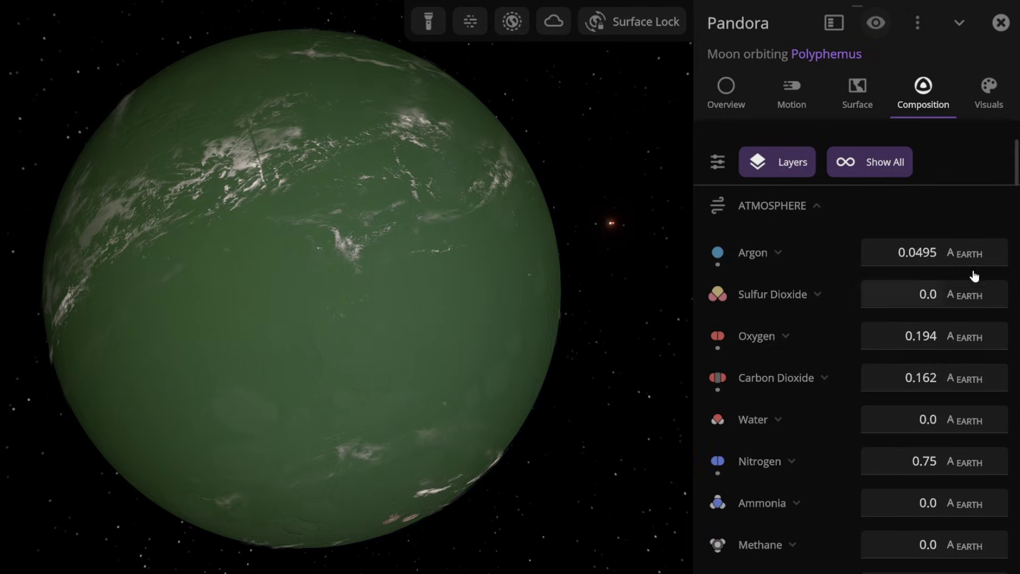
- Set Pandora's atmospheric methane to 0.0045 Earth atmospheres and open the sulfur dioxide amount for editing
scroll(806, 434, "down", 2)
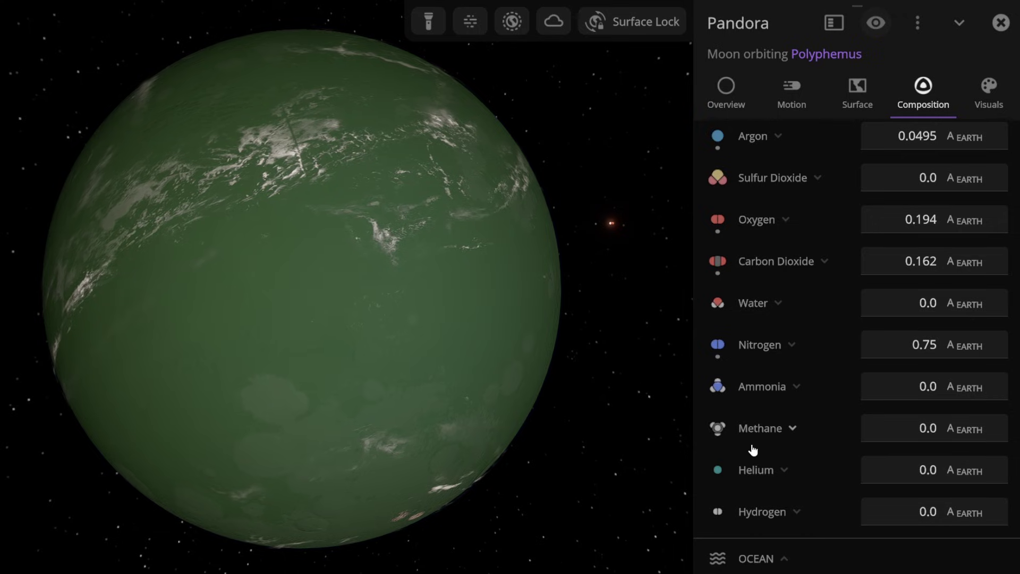
left_click(905, 434)
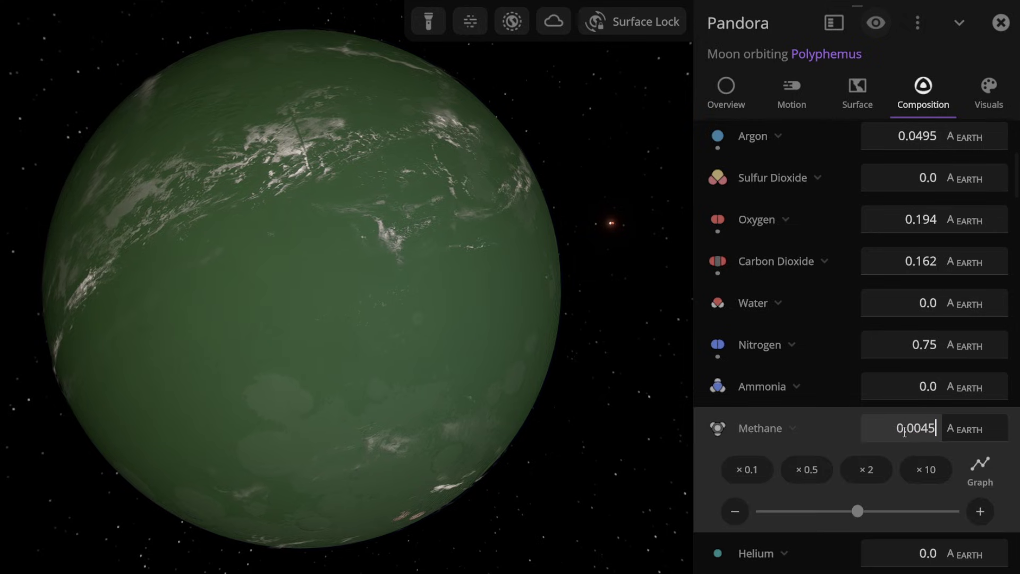
type("0.0045")
key("Return")
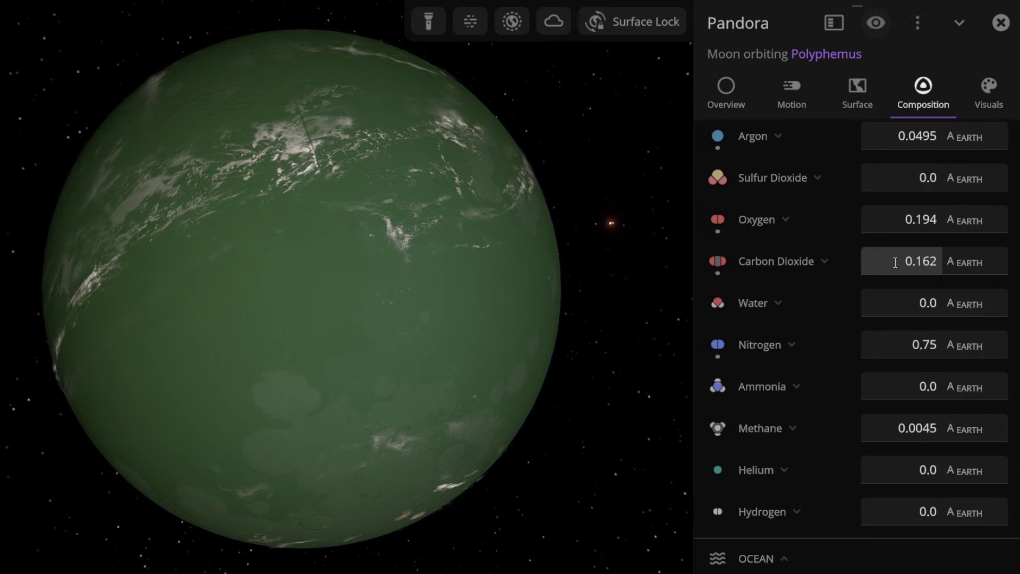
left_click(904, 186)
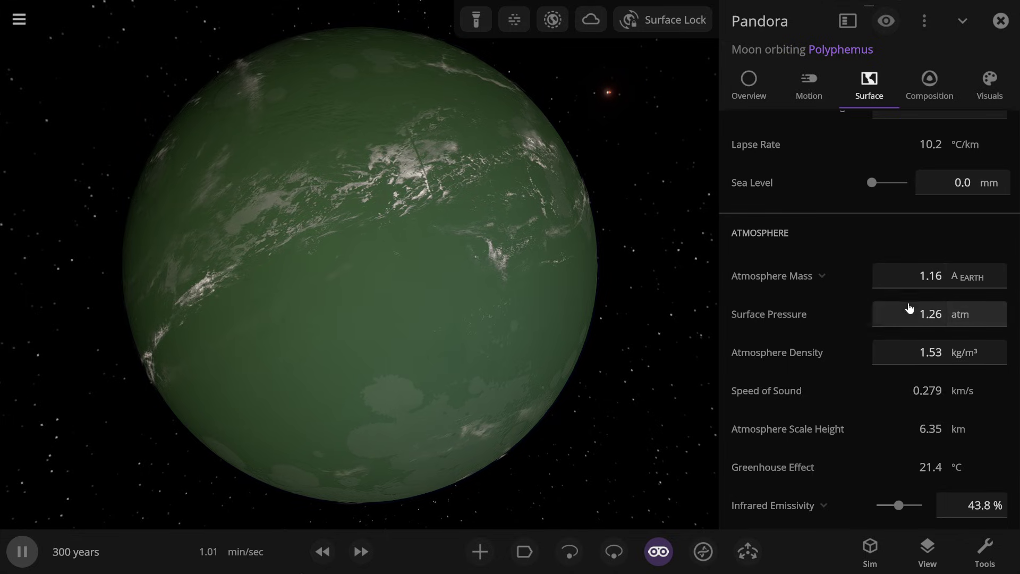
- Add a water ocean to Pandora and reduce its amount to about 0.0412 Earth oceans
mouse_move(785, 340)
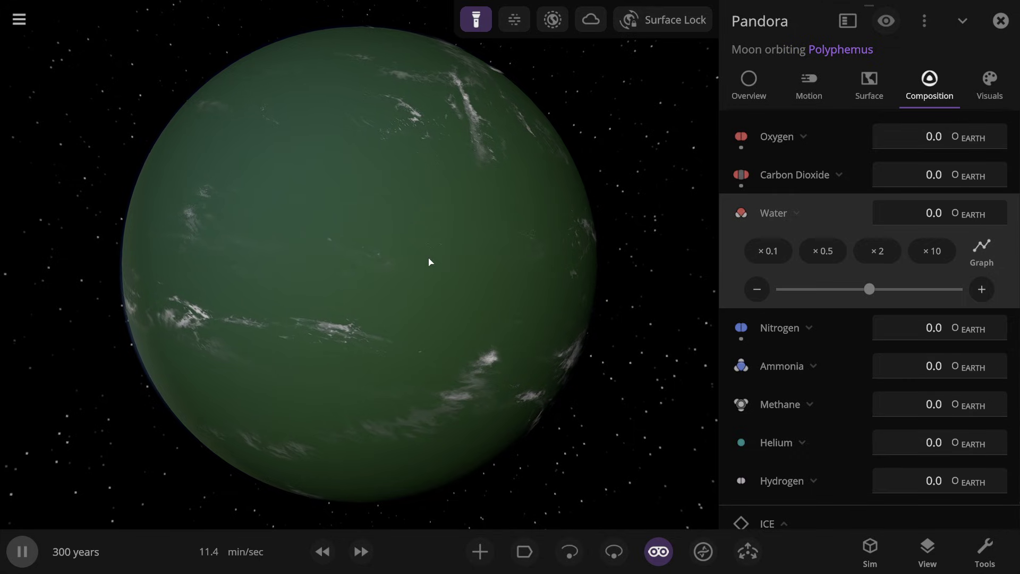
left_click(983, 290)
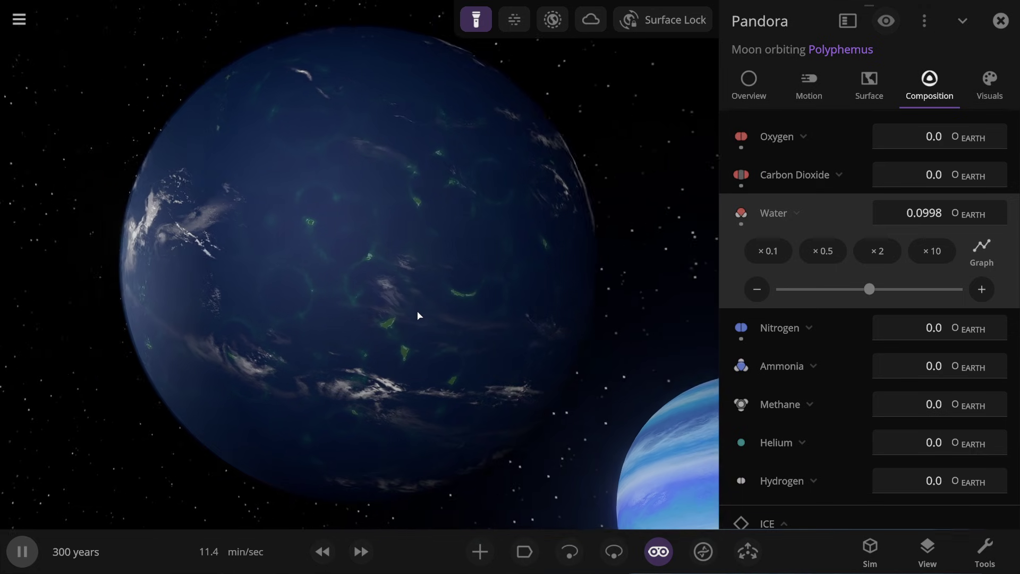
left_click(746, 295)
left_click(746, 296)
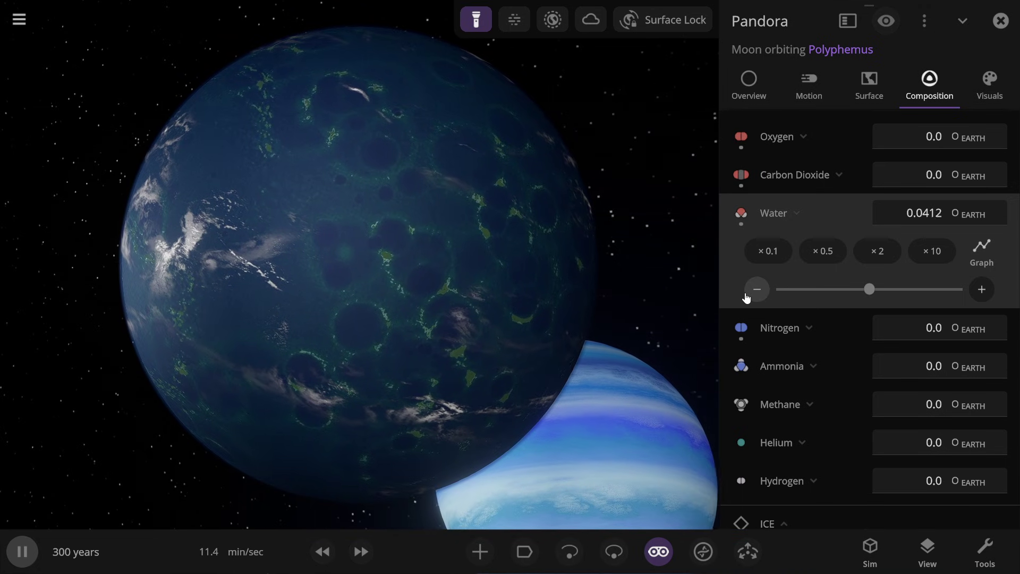
left_click_drag(563, 299, 490, 321)
- Switch Pandora's first elevation map to Planet 12 and reduce its water ocean to about 0.014 Earth oceans
left_click(869, 85)
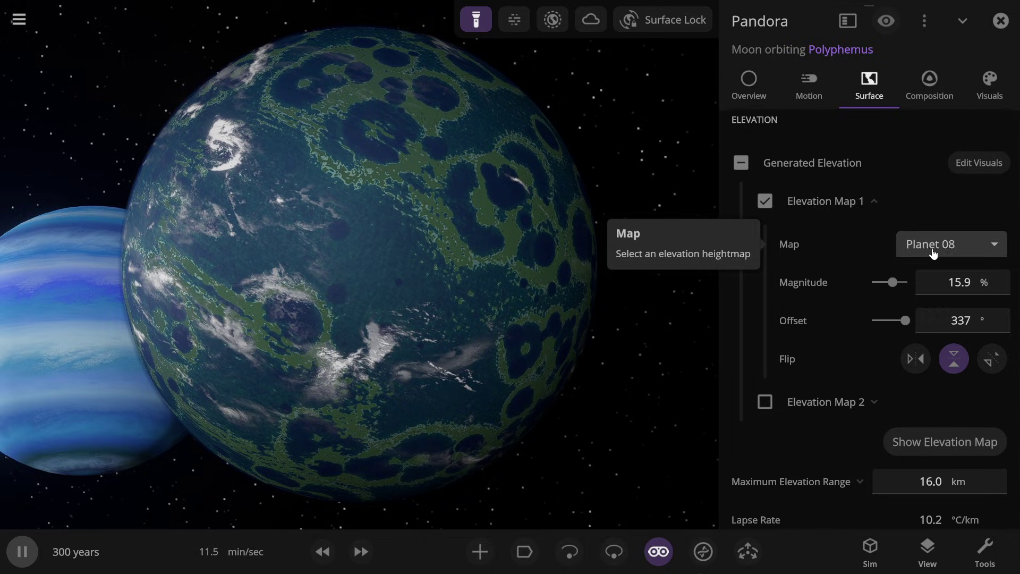
left_click(946, 246)
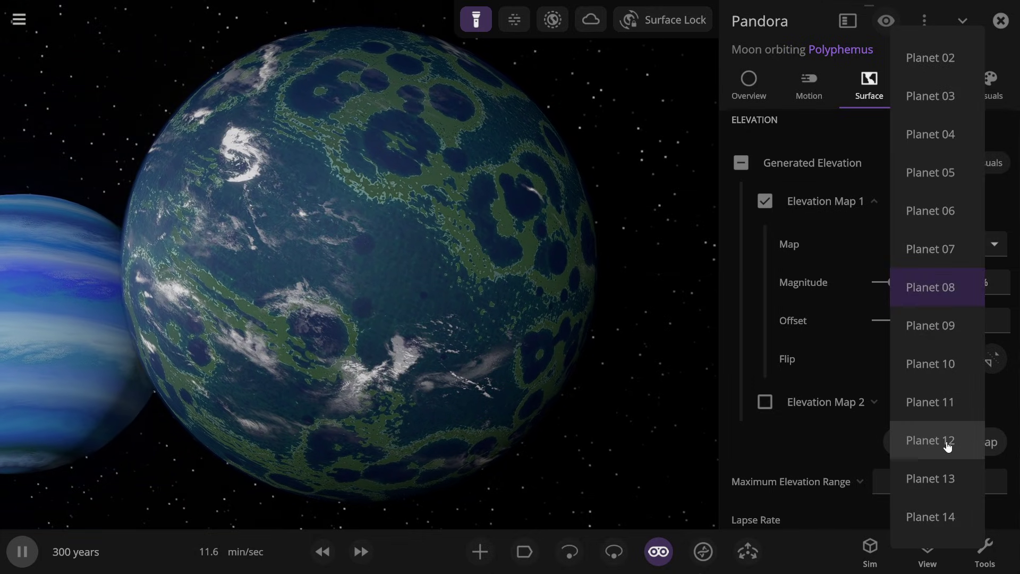
left_click(947, 443)
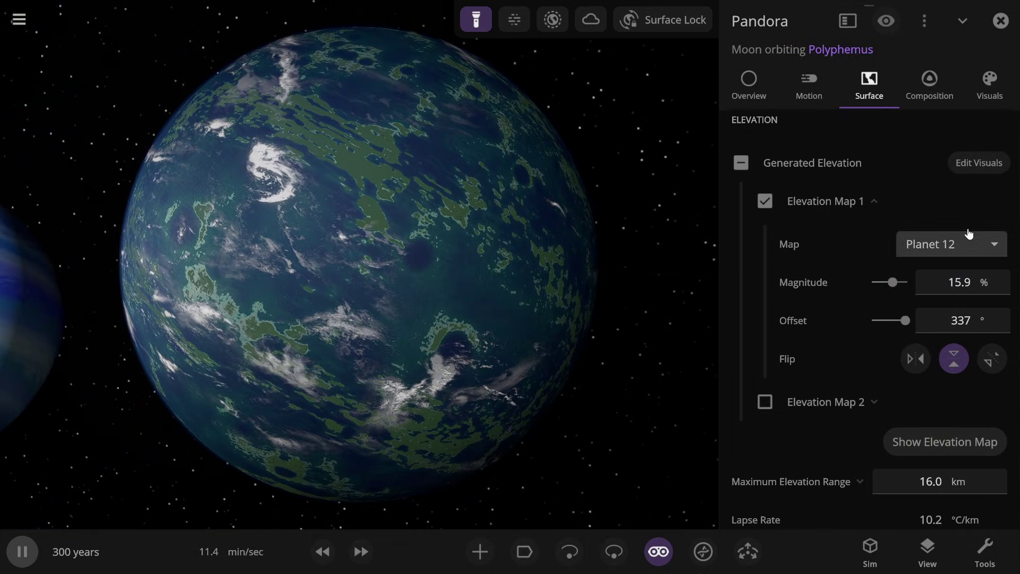
left_click(929, 85)
left_click(759, 291)
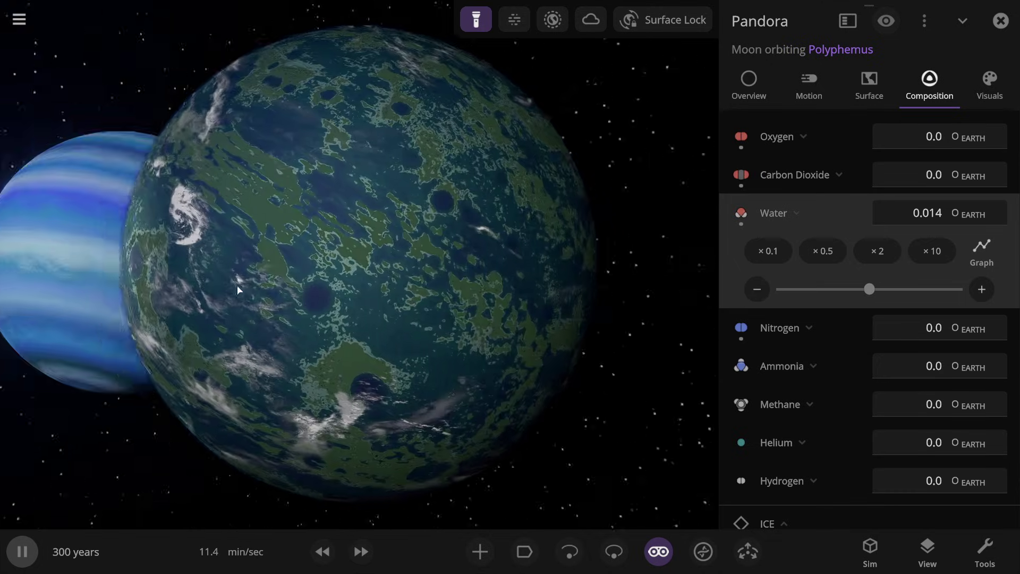
- Set Pandora's atmospheric water to 0.0511 Earth atmospheres
scroll(867, 201, "up", 5)
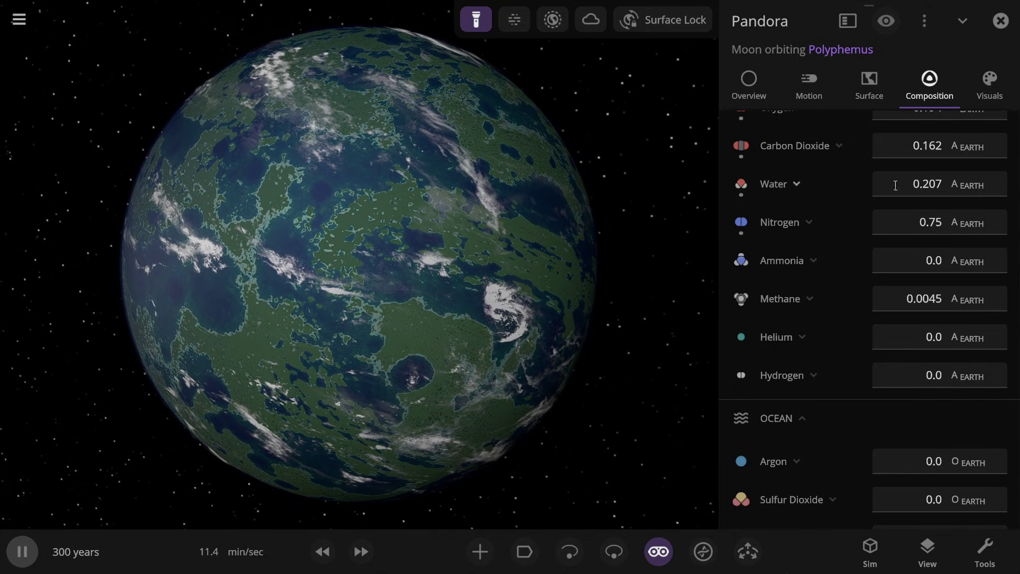
left_click(920, 181)
type("0")
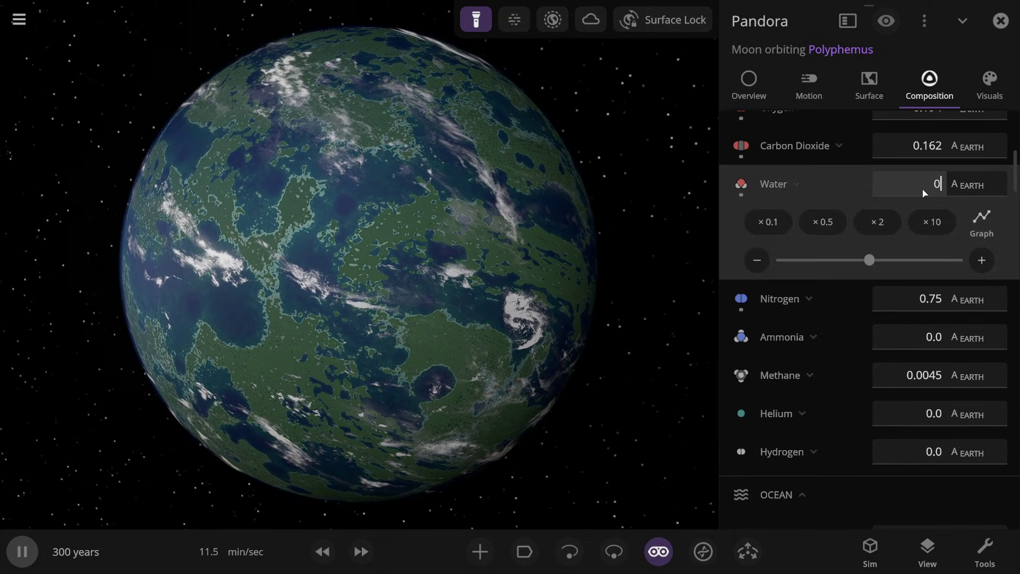
type(".0511")
key("Return")
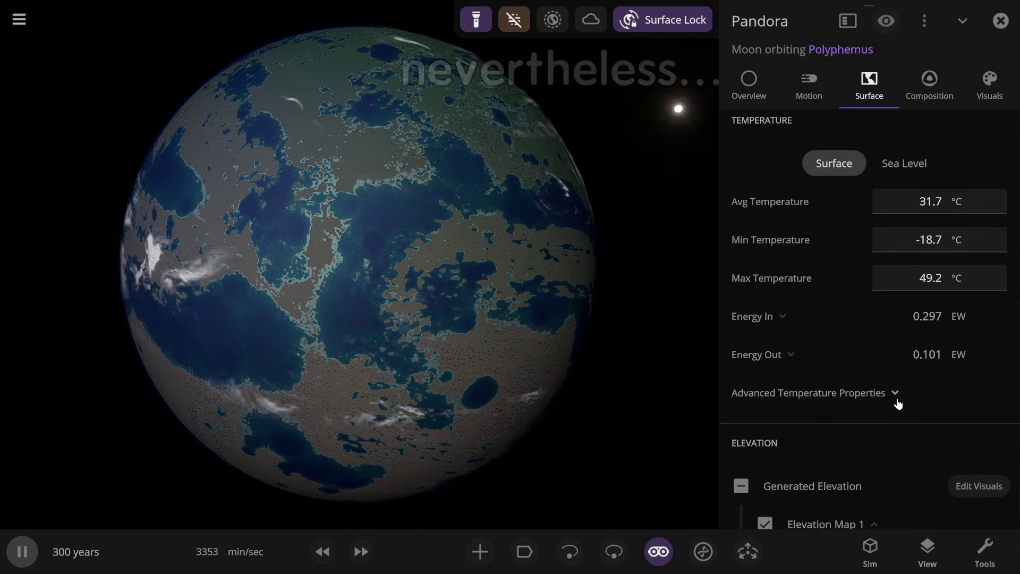
- Raise Pandora's average albedo to about 34.2 % in its advanced temperature properties
left_click(896, 396)
scroll(892, 414, "down", 3)
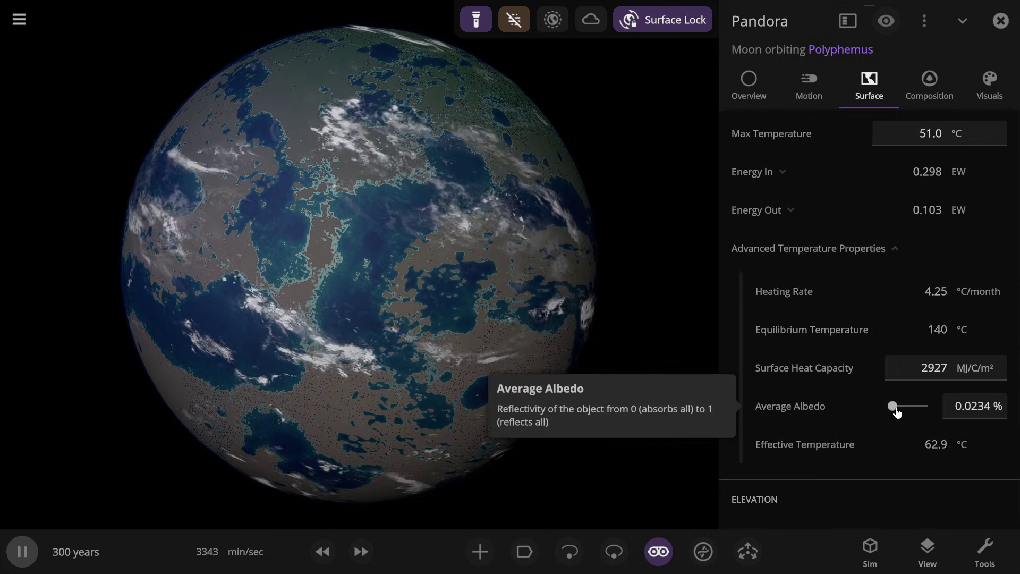
left_click_drag(894, 410, 902, 410)
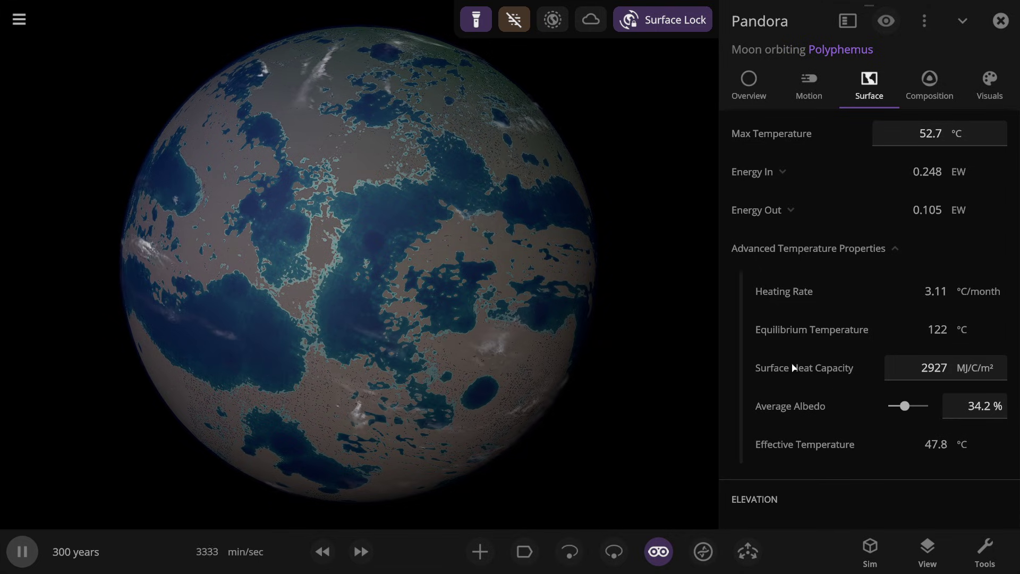
- Set Pandora's number of atmosphere layers to 1, and set infrared emissivity to about 25.5 % without simulating it from composition
scroll(785, 326, "up", 5)
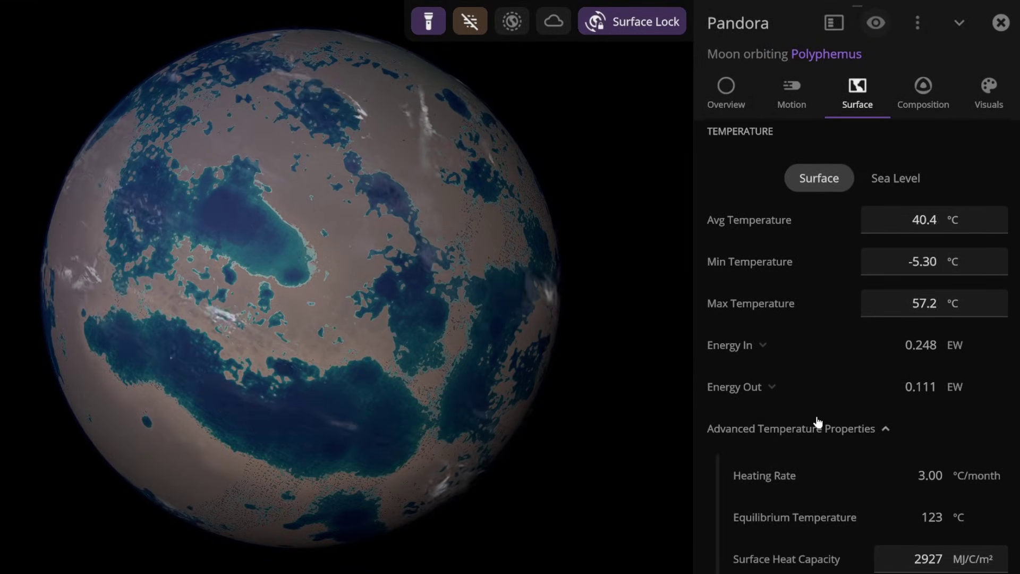
scroll(817, 422, "down", 15)
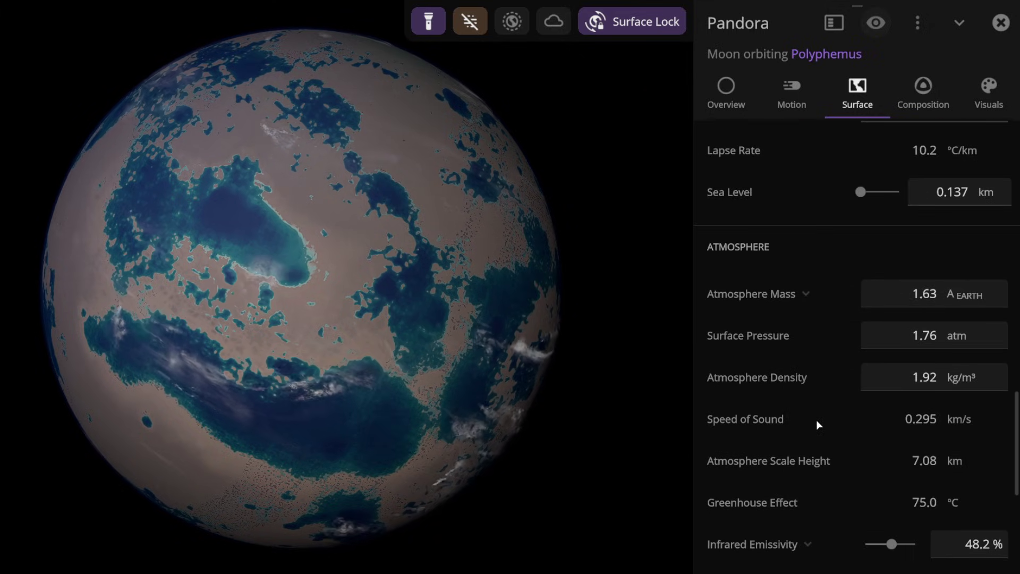
scroll(815, 420, "down", 5)
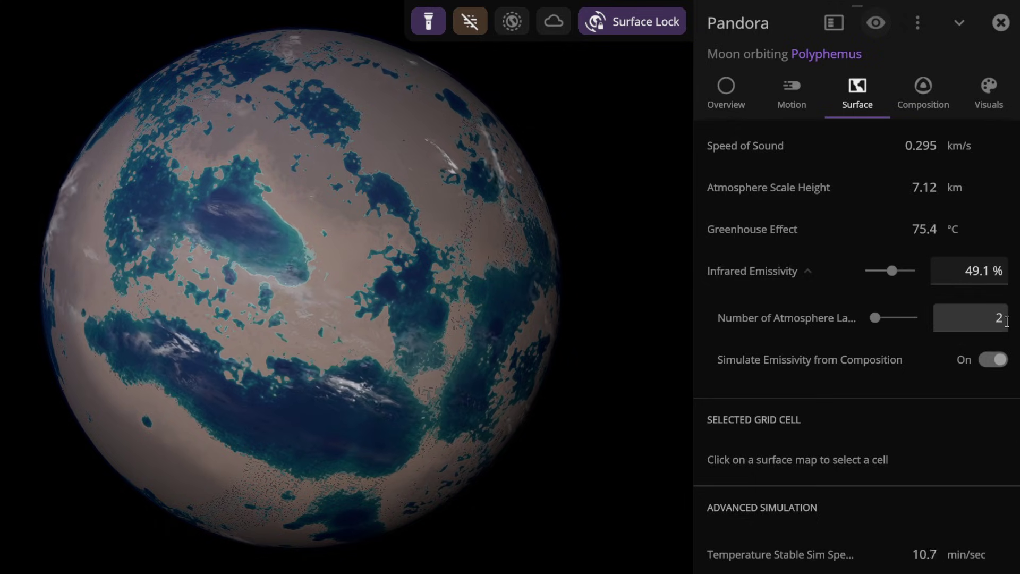
left_click_drag(973, 318, 1013, 318)
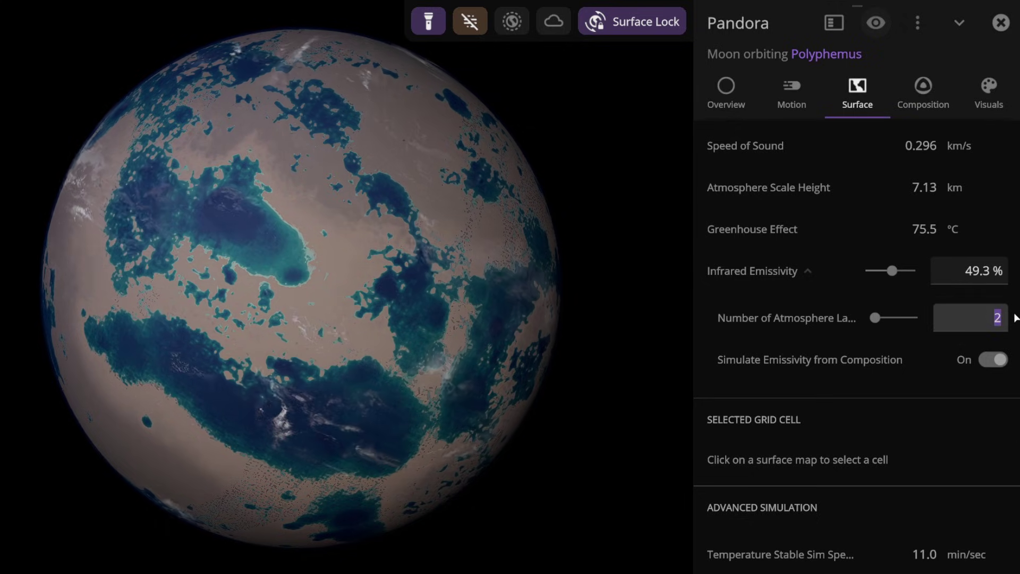
type("1")
key("Return")
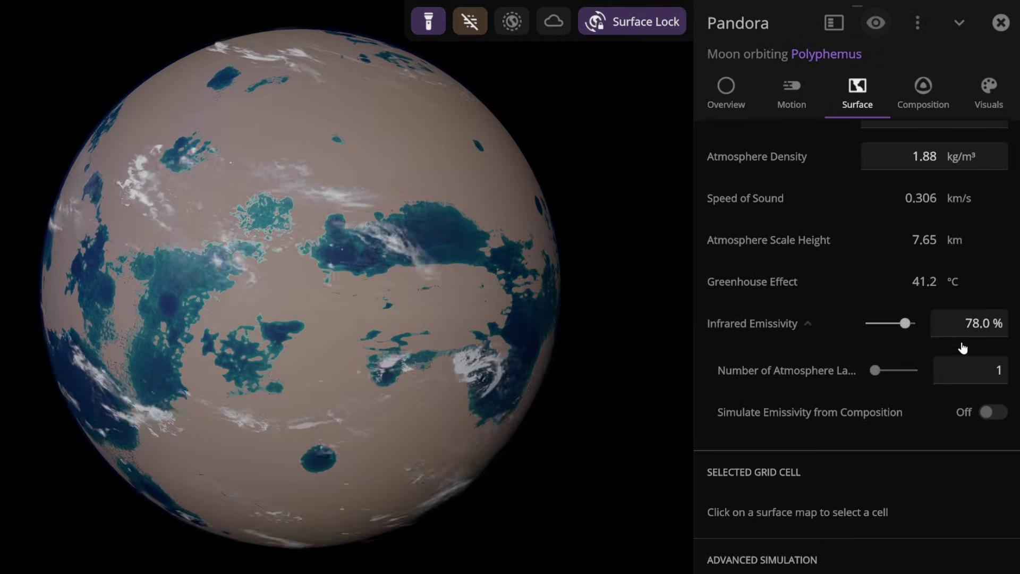
left_click_drag(905, 323, 883, 326)
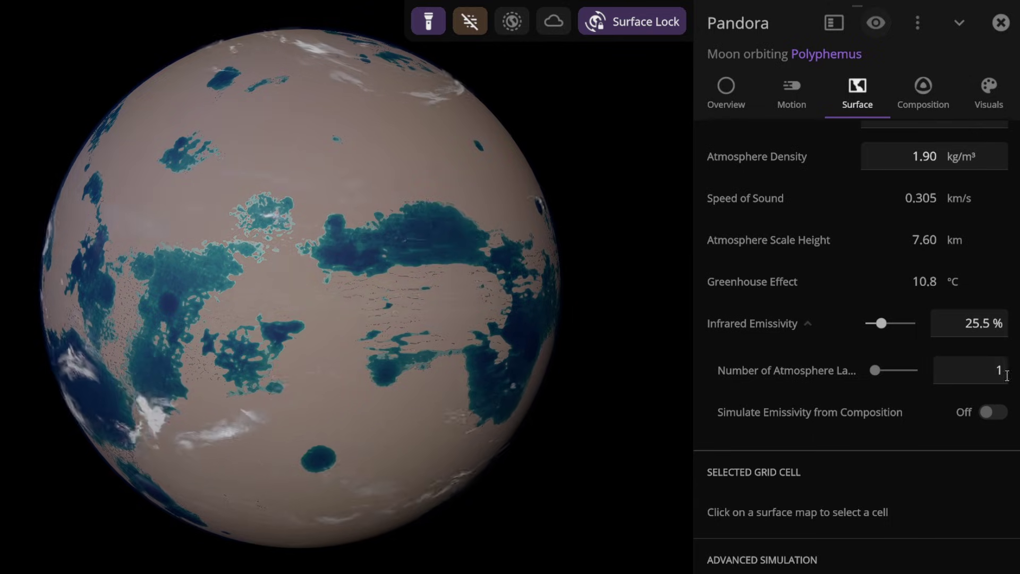
scroll(860, 319, "up", 5)
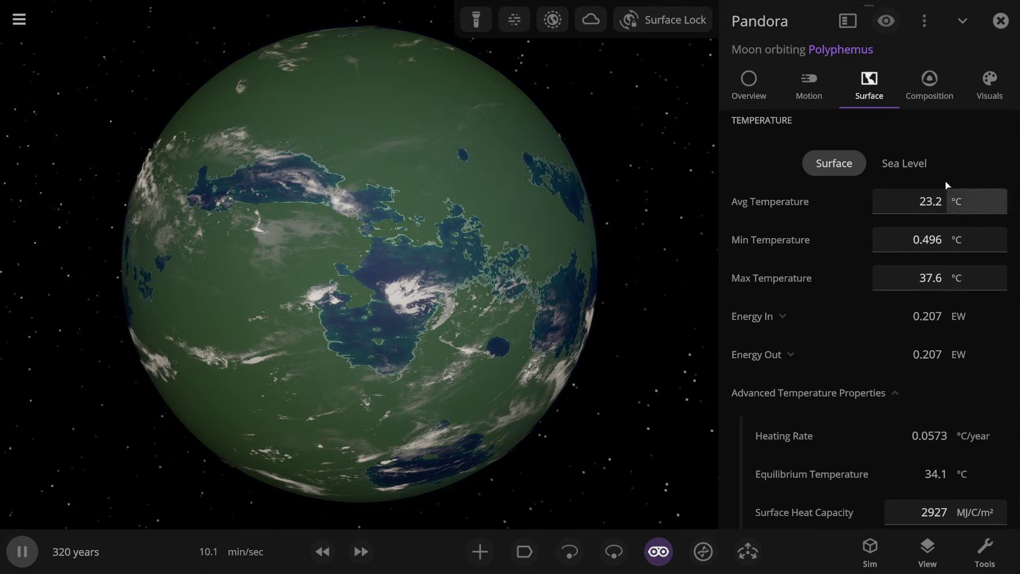
- Increase Pandora's water ocean to about 1.53 Earth oceans
mouse_move(824, 254)
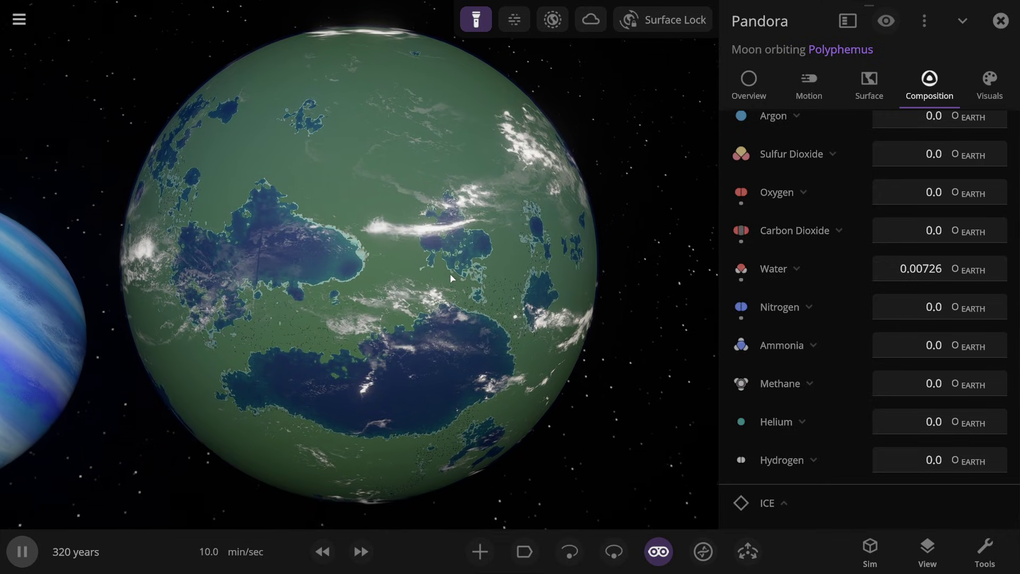
left_click(918, 268)
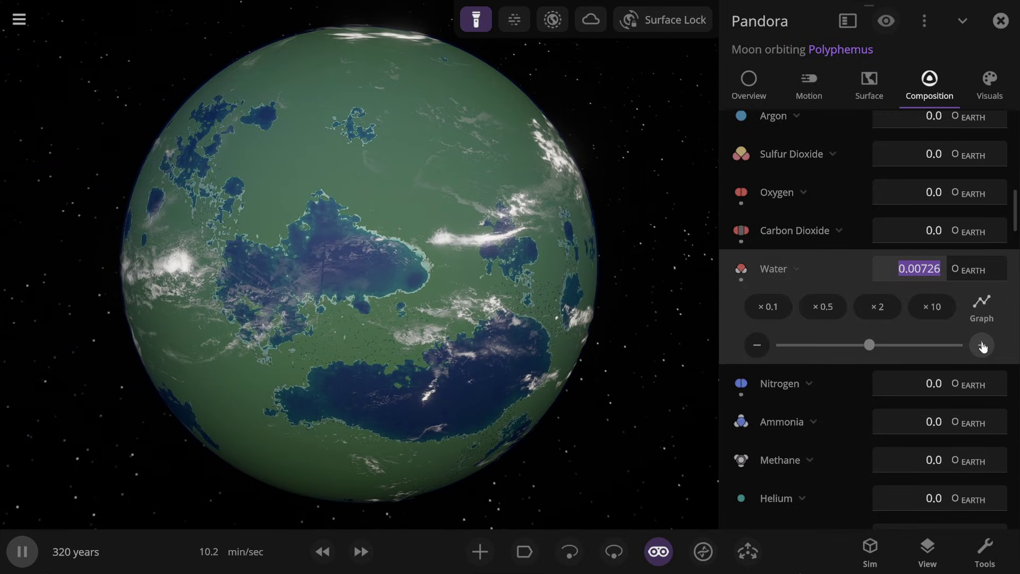
left_click(982, 346)
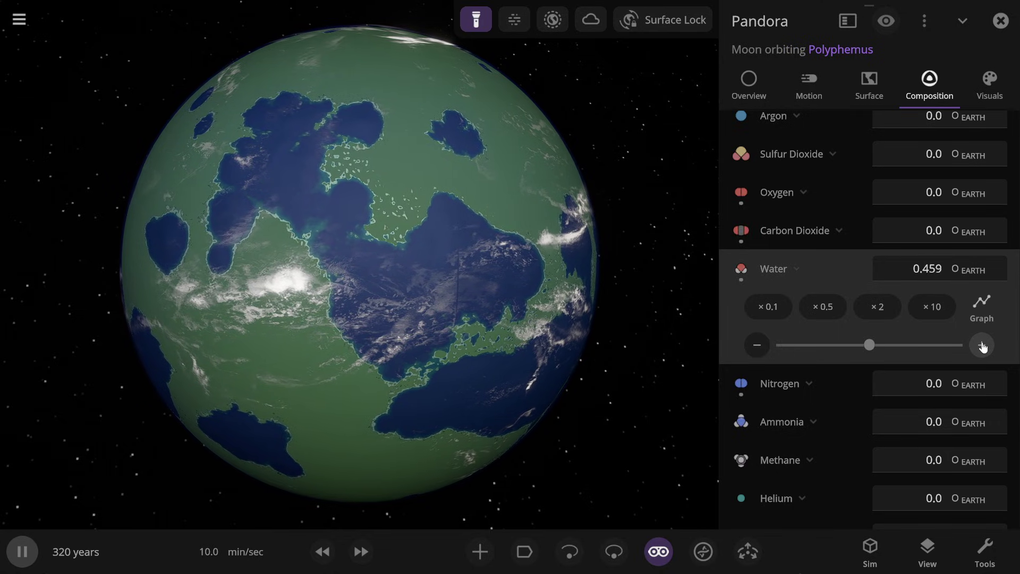
left_click(983, 346)
left_click(982, 346)
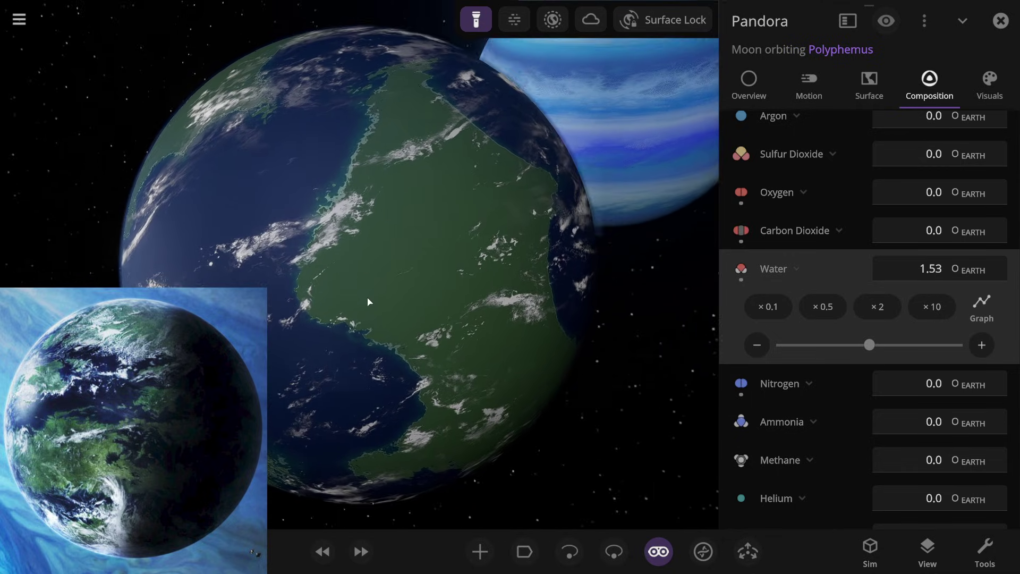
- Switch Pandora's first elevation map to Planet 13 and lower its sea level to about 1.57 km
left_click(809, 85)
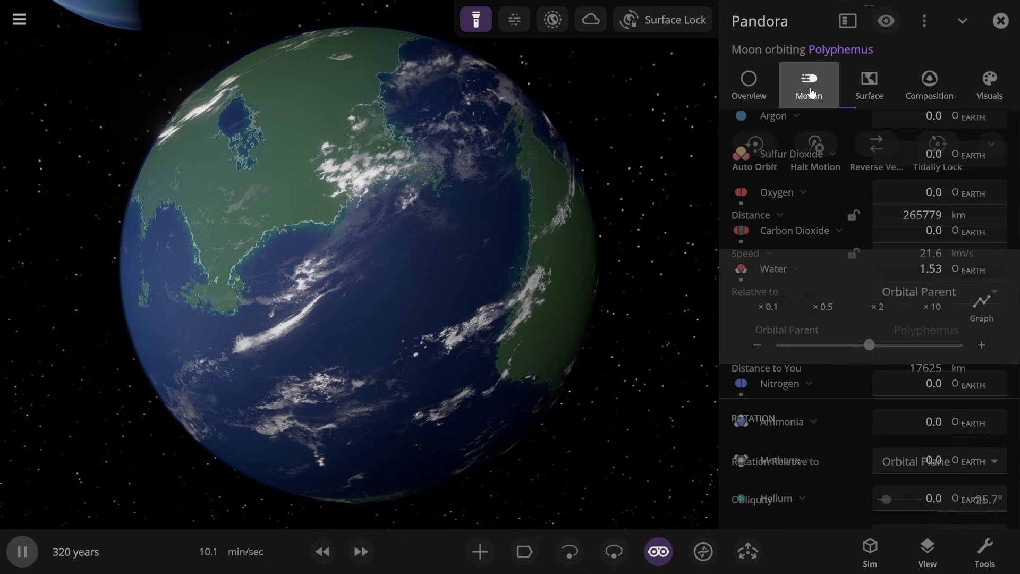
left_click(869, 85)
left_click(941, 239)
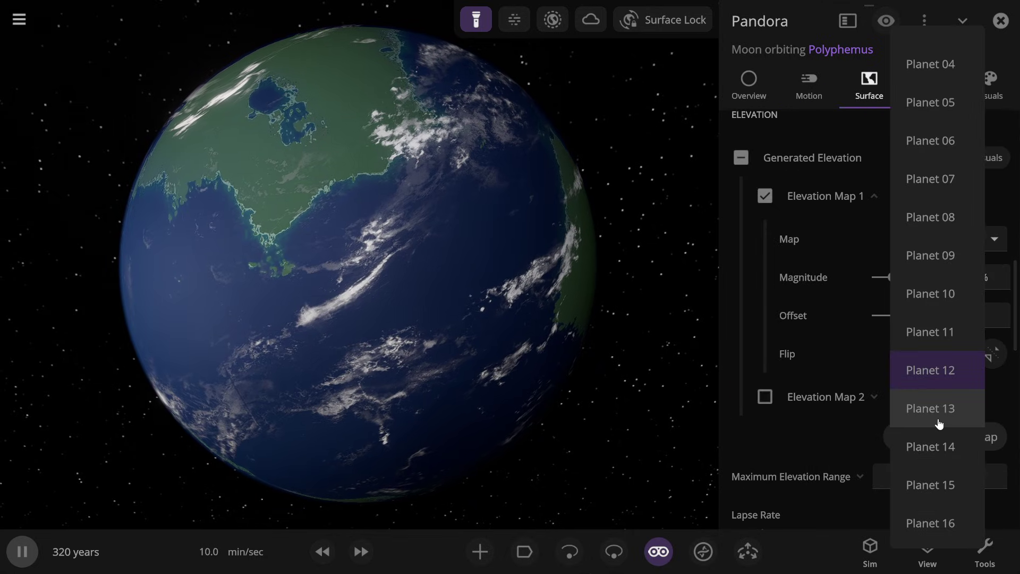
left_click(938, 414)
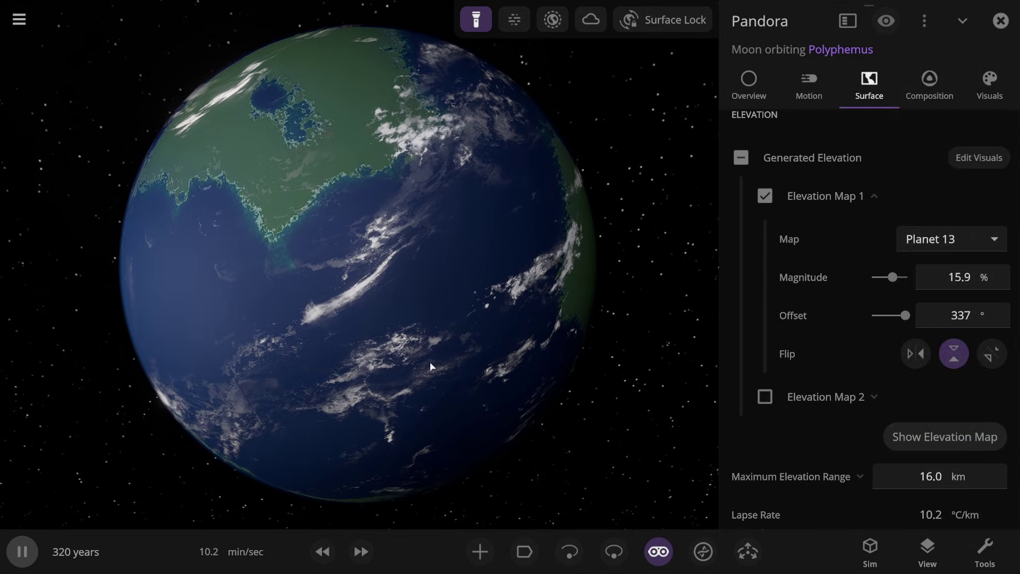
right_click_drag(477, 311, 399, 285)
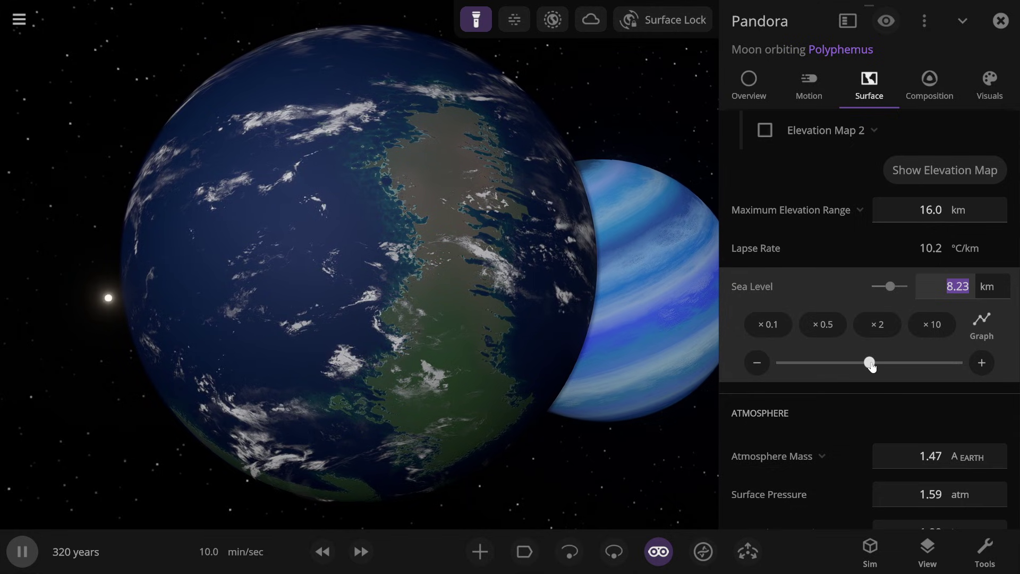
left_click_drag(871, 365, 772, 366)
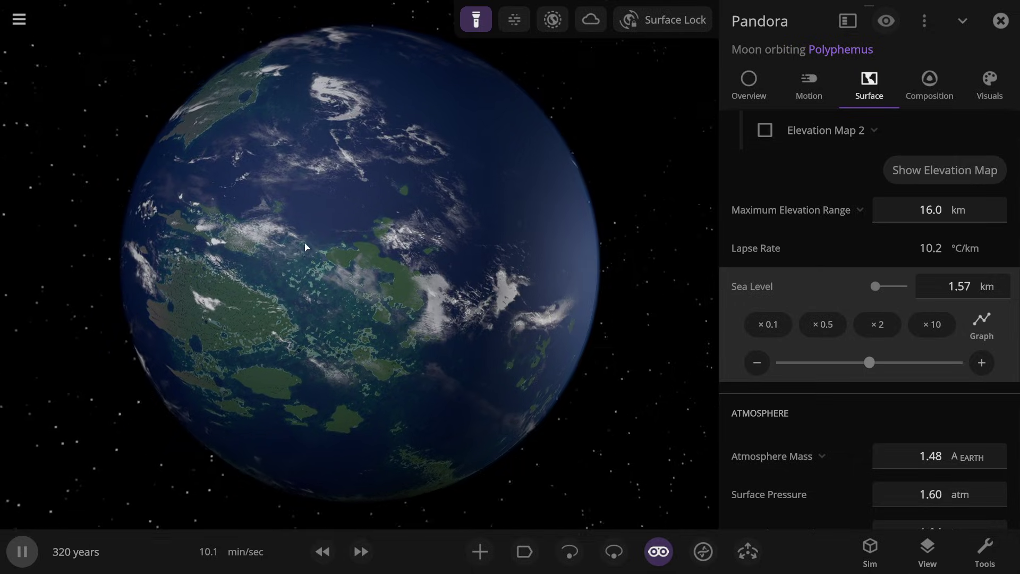
left_click_drag(306, 248, 649, 292)
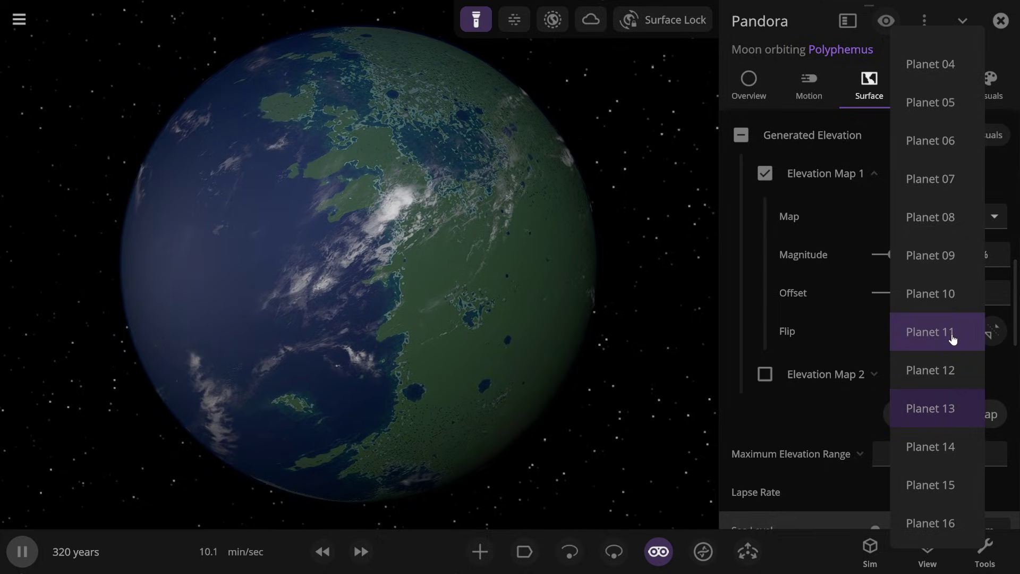
- Switch Pandora's first elevation map to Planet 11 and adjust its sea level to about 1.40 km
left_click(953, 339)
scroll(855, 340, "down", 5)
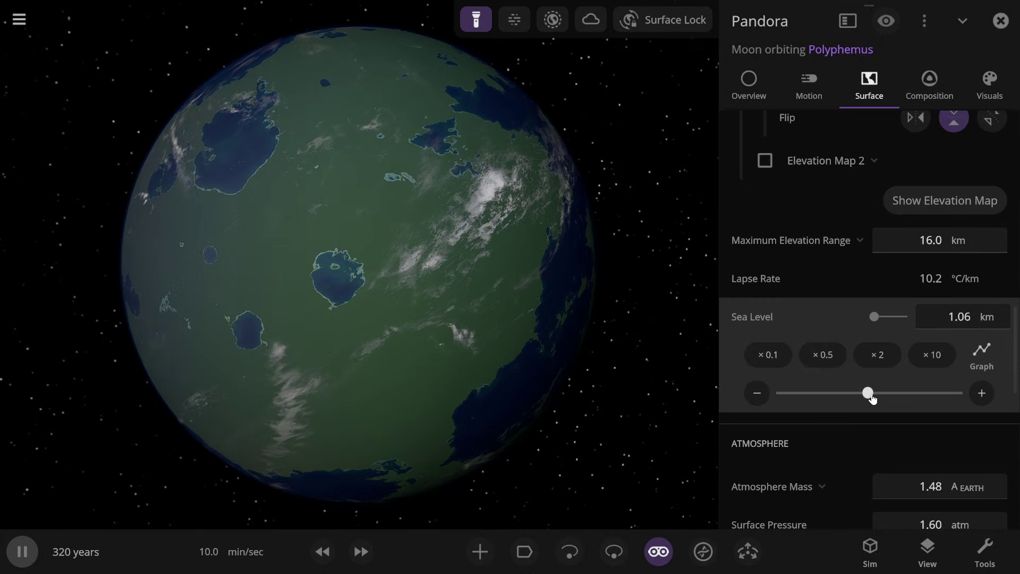
left_click(981, 393)
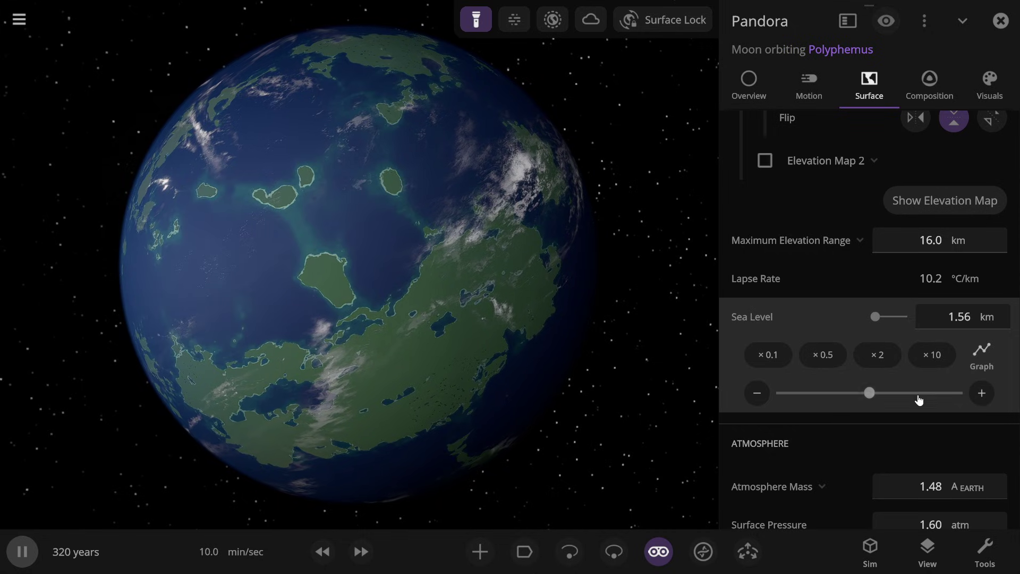
left_click(760, 398)
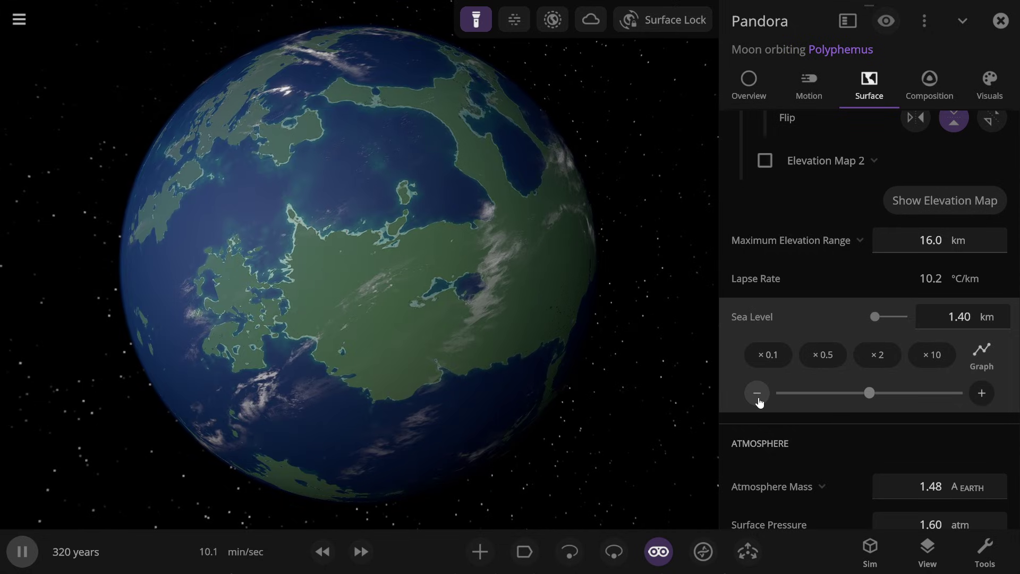
mouse_move(451, 295)
left_mouse_down()
mouse_move(482, 304)
mouse_move(419, 304)
mouse_move(375, 286)
mouse_move(503, 346)
mouse_move(448, 314)
mouse_move(473, 303)
mouse_move(480, 280)
mouse_move(445, 283)
left_mouse_up()
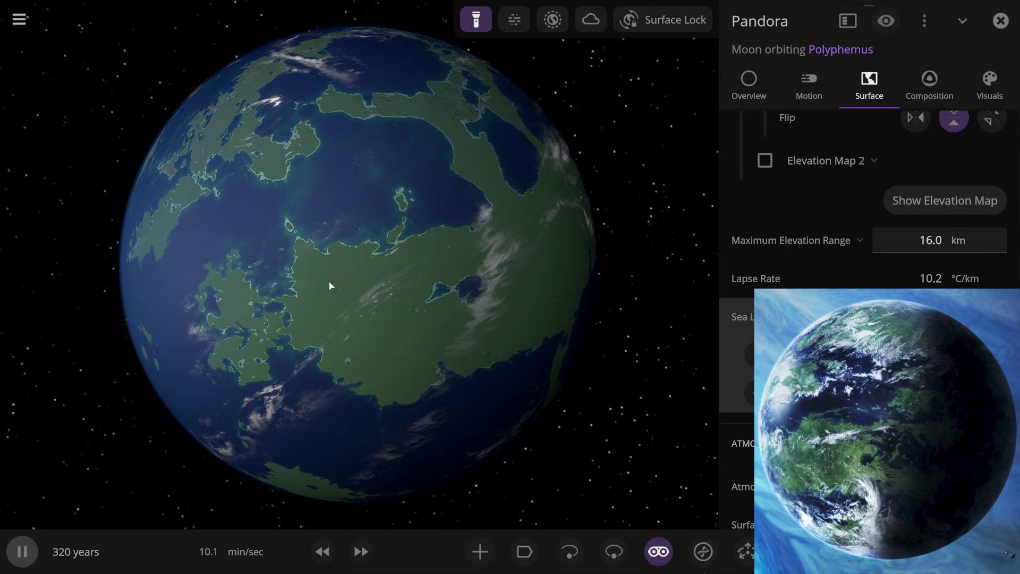
left_click_drag(328, 296, 397, 334)
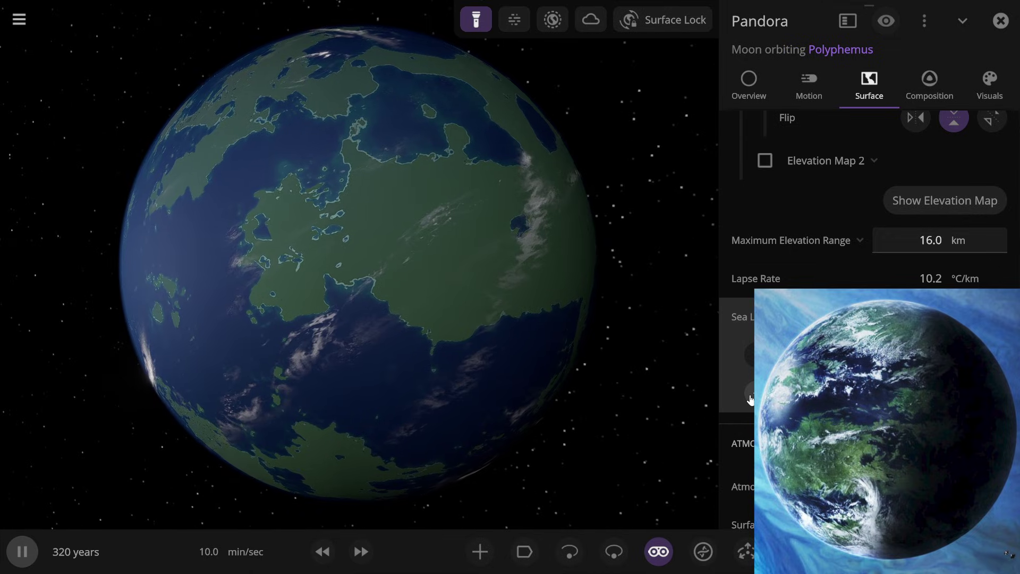
left_click_drag(372, 250, 411, 307)
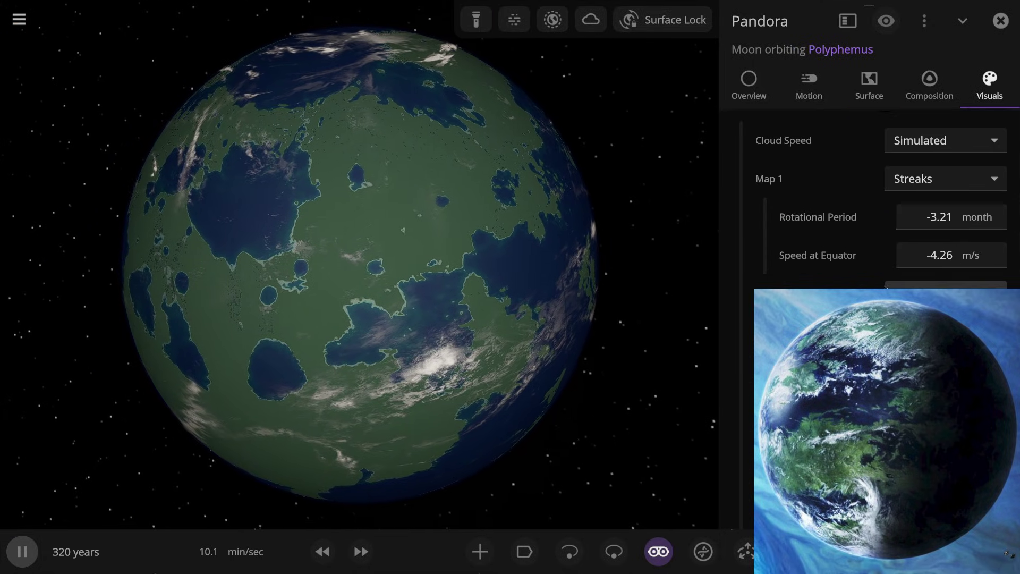
- Set Pandora's first cloud map to Wispy and choose a different second cloud map
left_click(926, 287)
left_click(926, 207)
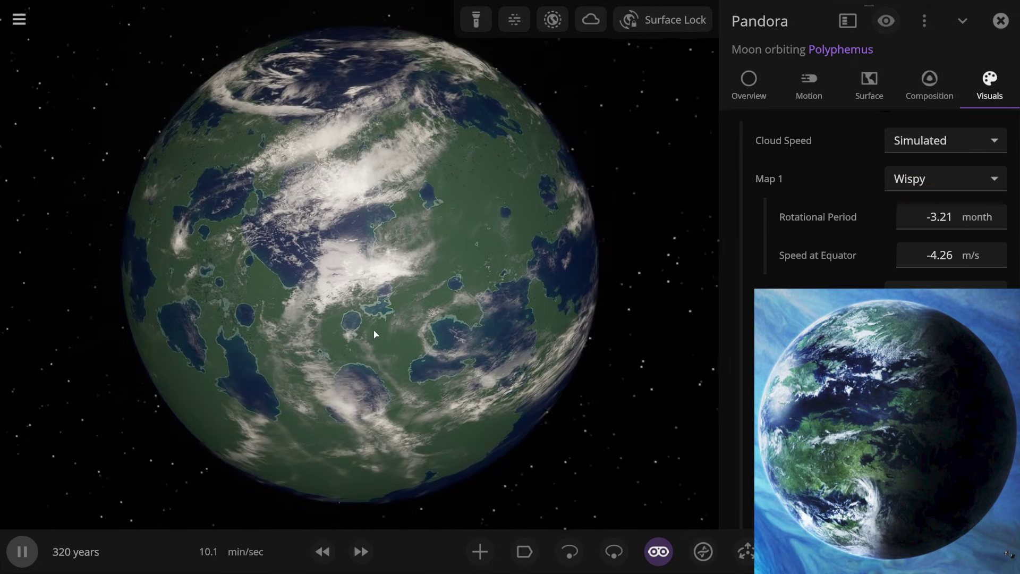
left_click(926, 286)
left_click(922, 258)
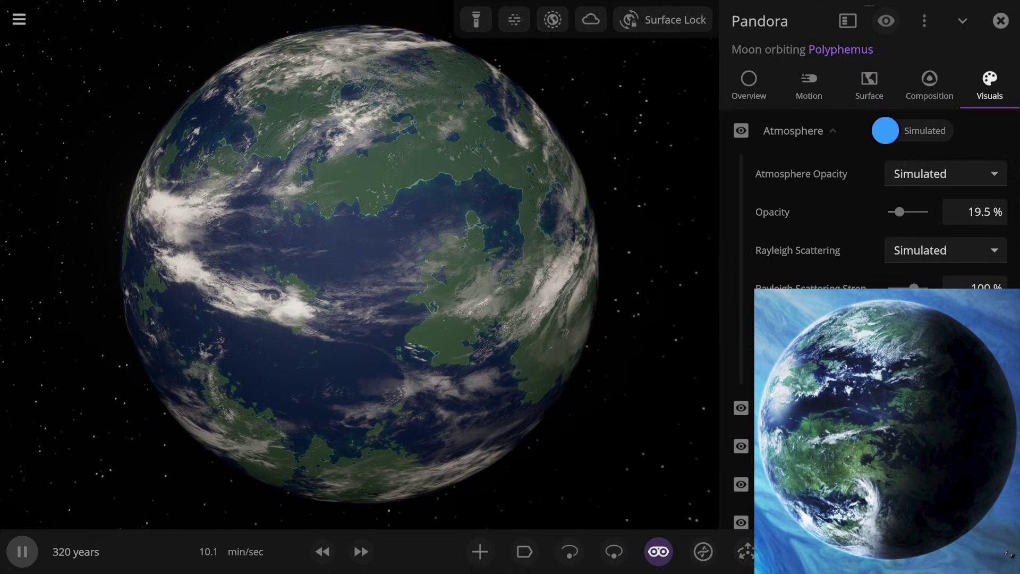
- Set Pandora's atmospheric haze to Earth and reduce the atmosphere opacity to 0 %
left_click(945, 365)
left_click(924, 440)
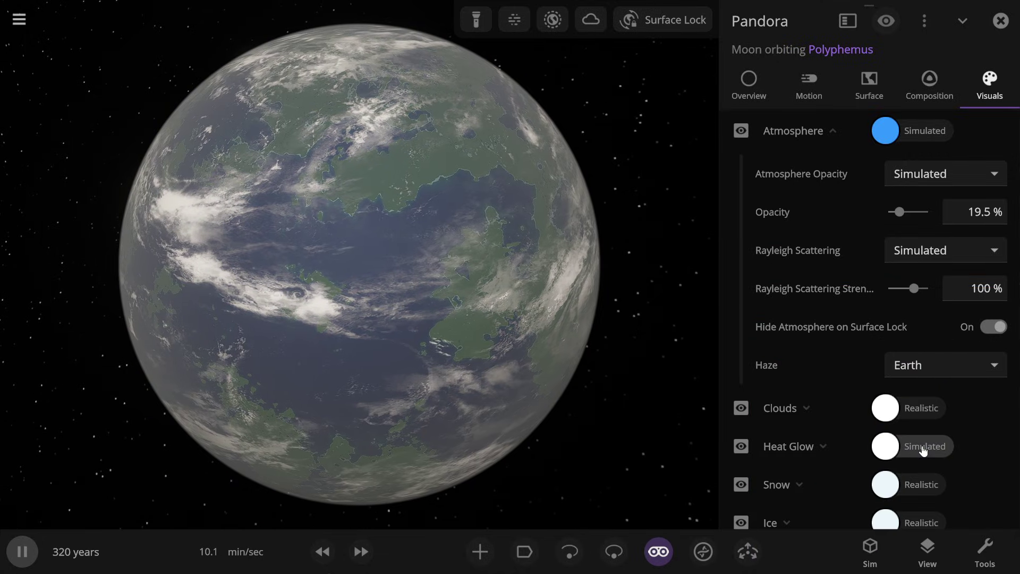
mouse_move(900, 212)
left_mouse_down()
mouse_move(920, 212)
mouse_move(884, 217)
left_mouse_up()
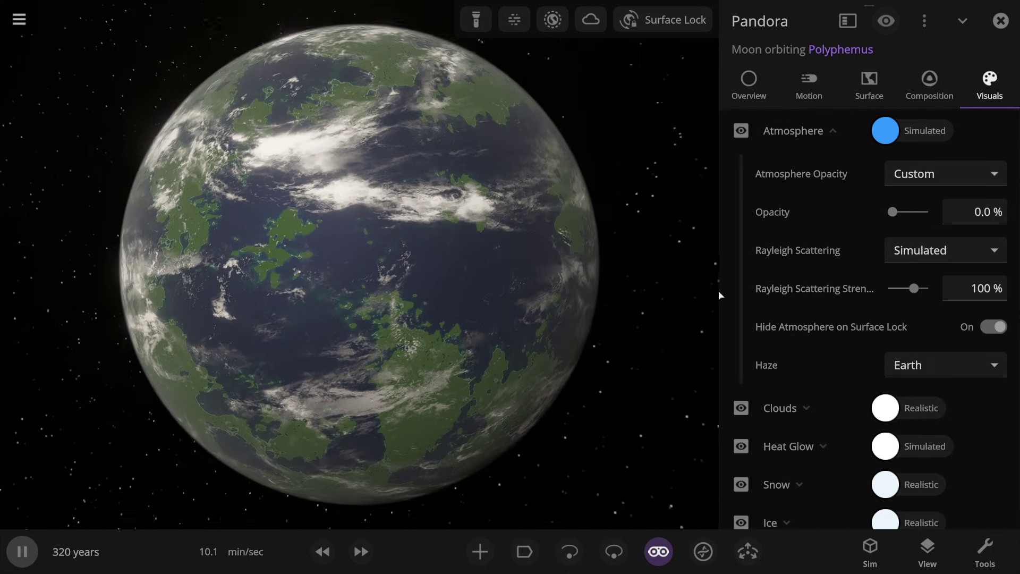
- Raise Pandora's custom atmosphere opacity slightly above 0 %
left_click_drag(890, 213, 894, 214)
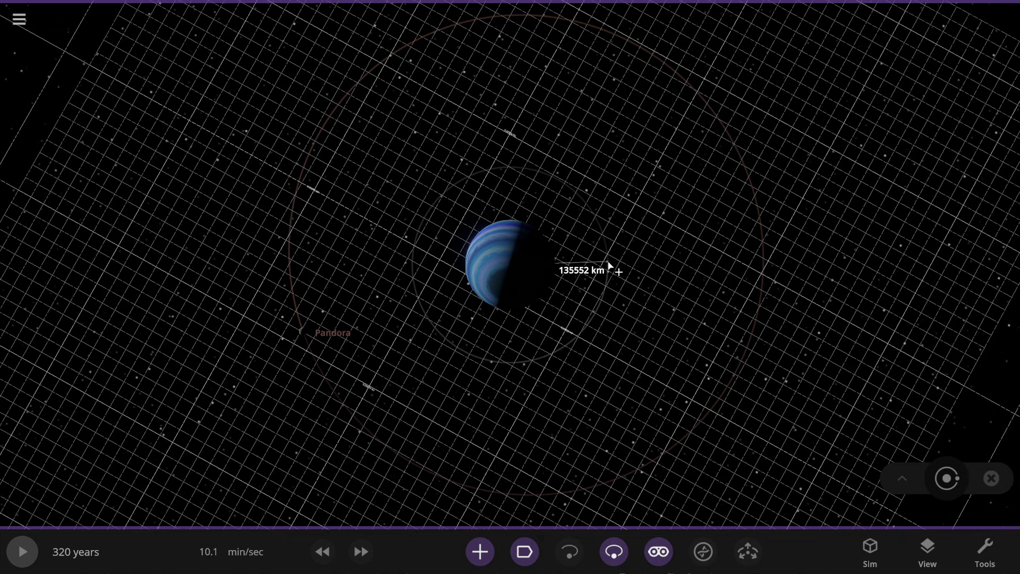
- Place a series of additional moons in orbit around Polyphemus, spaced from inside Pandora's orbit out to beyond about 0.0099 AU
left_click_drag(632, 256, 591, 240)
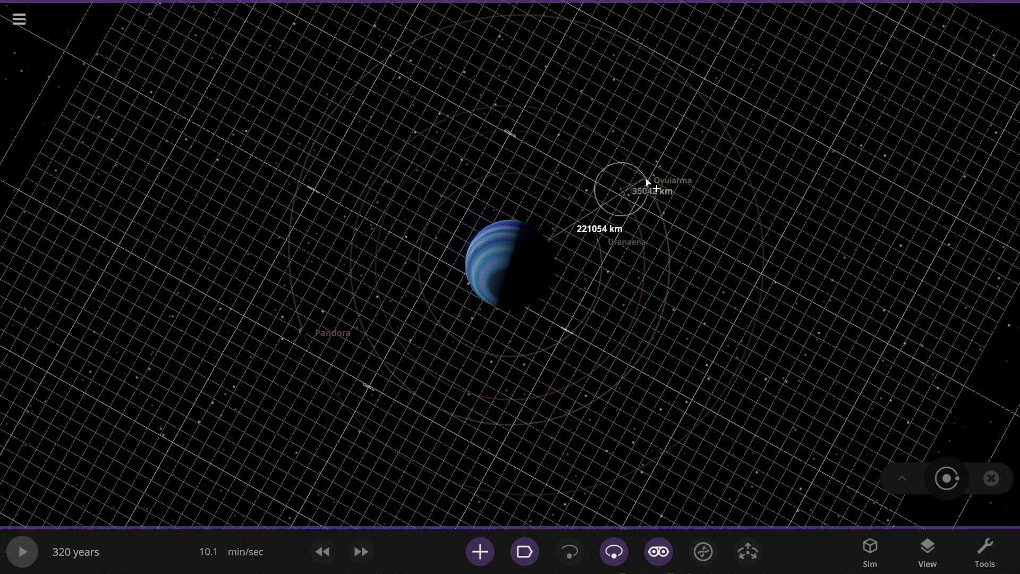
left_click_drag(648, 182, 674, 188)
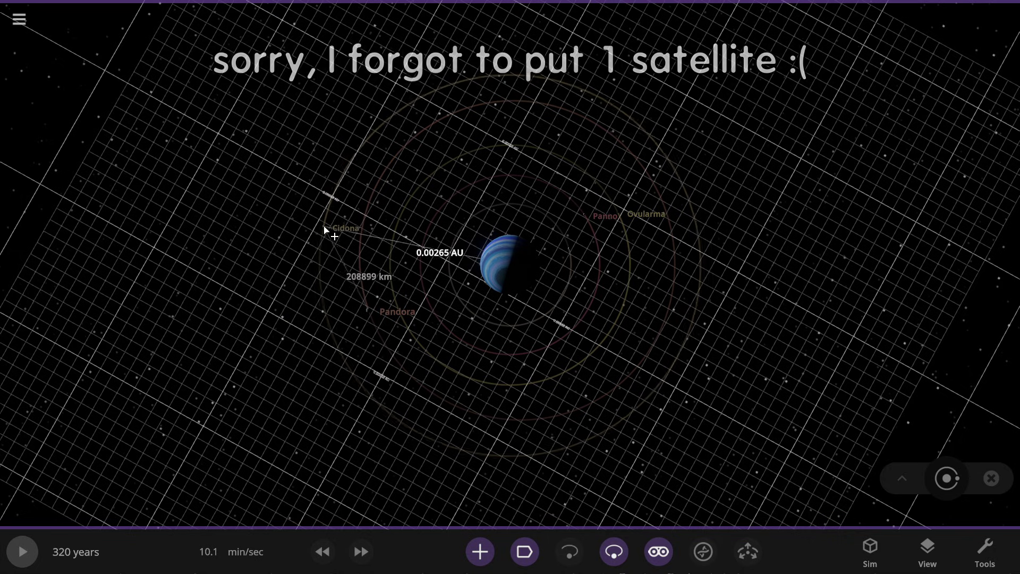
left_click_drag(330, 227, 269, 289)
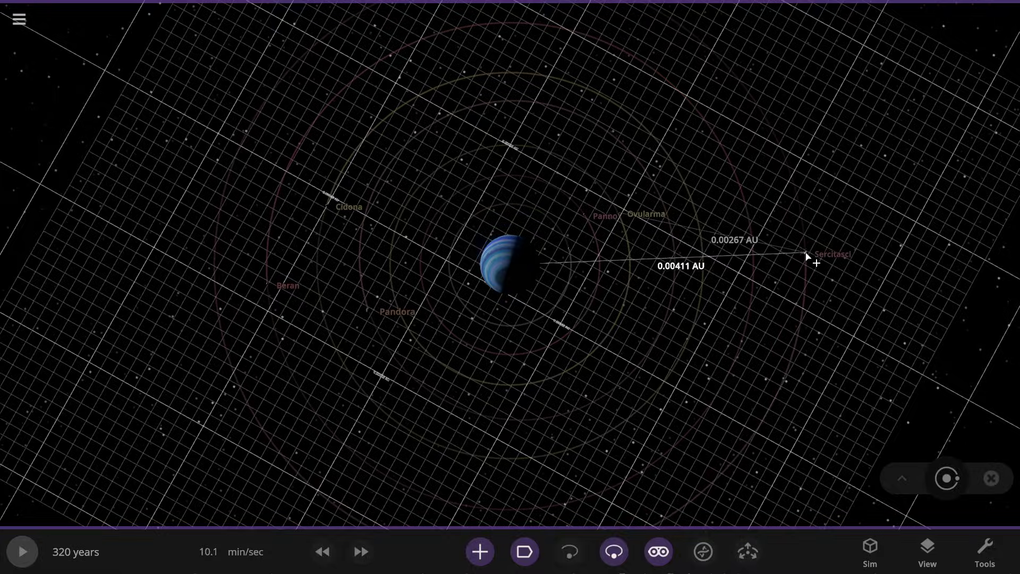
left_click(806, 257)
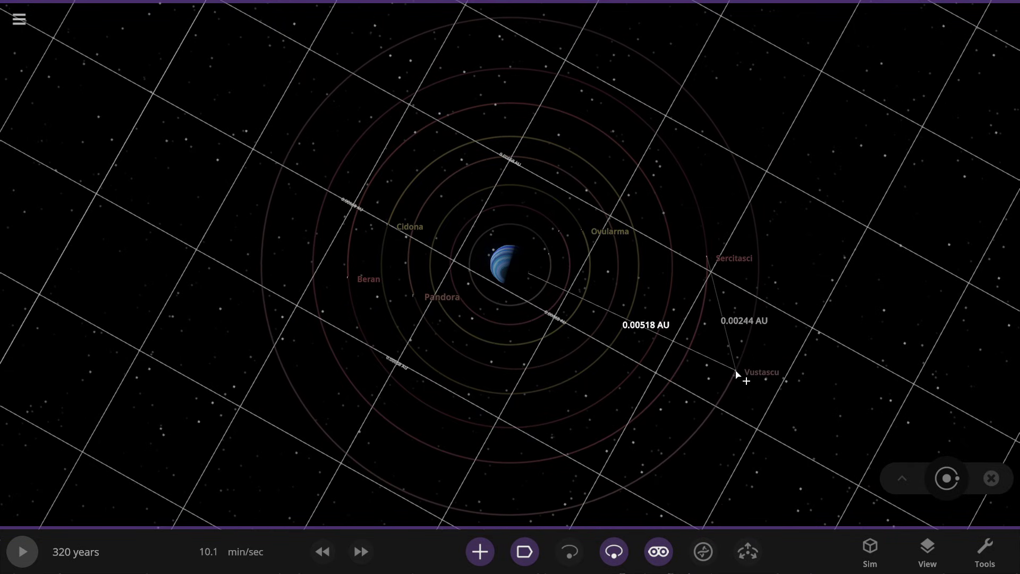
left_click(735, 373)
left_click(660, 415)
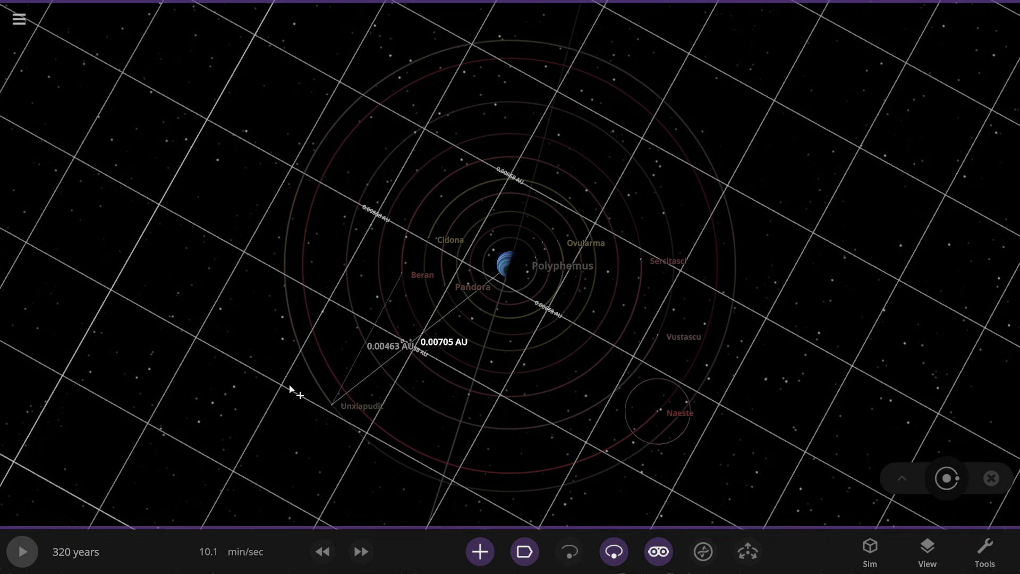
left_click(253, 292)
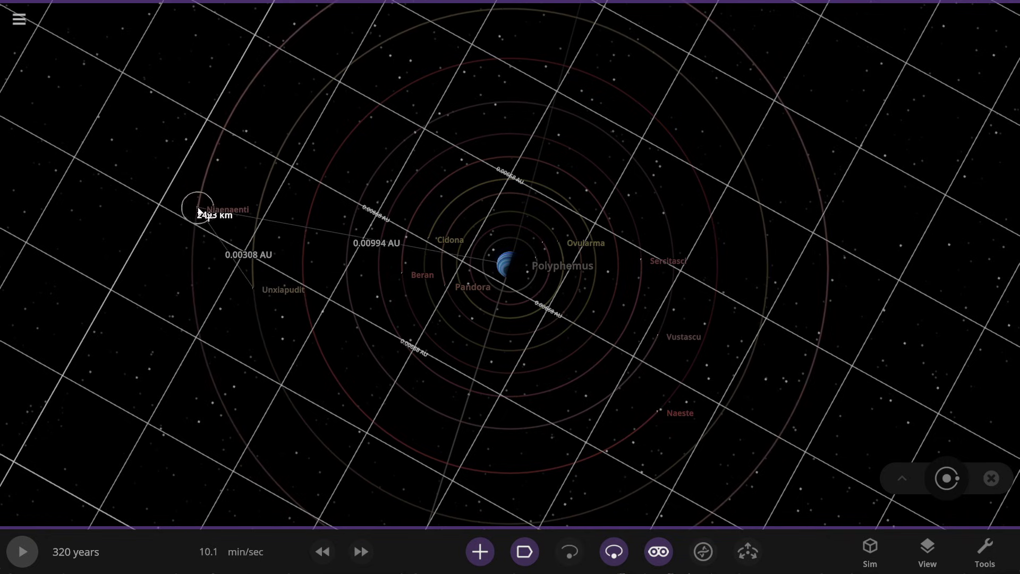
left_click(198, 211)
left_click(893, 235)
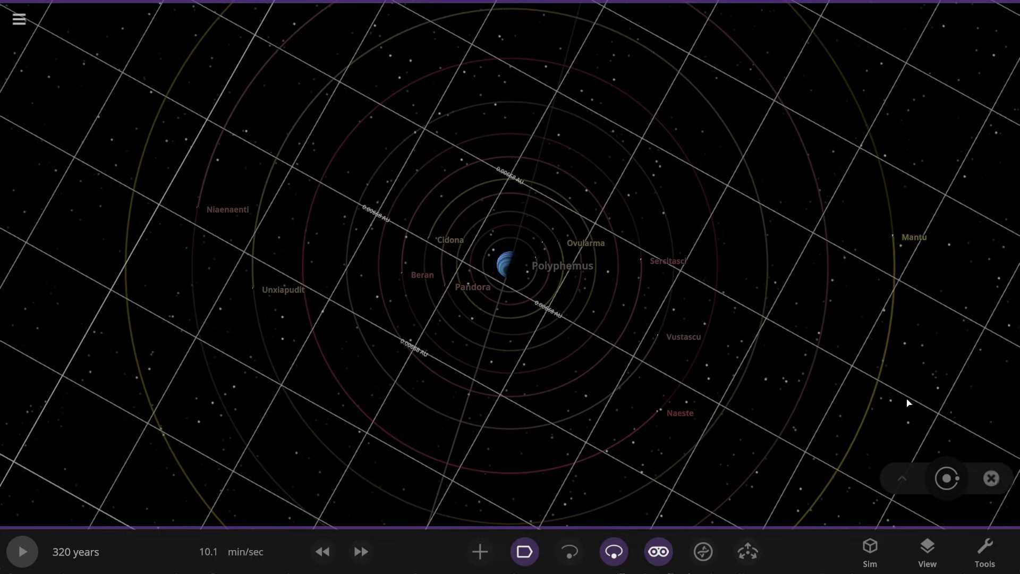